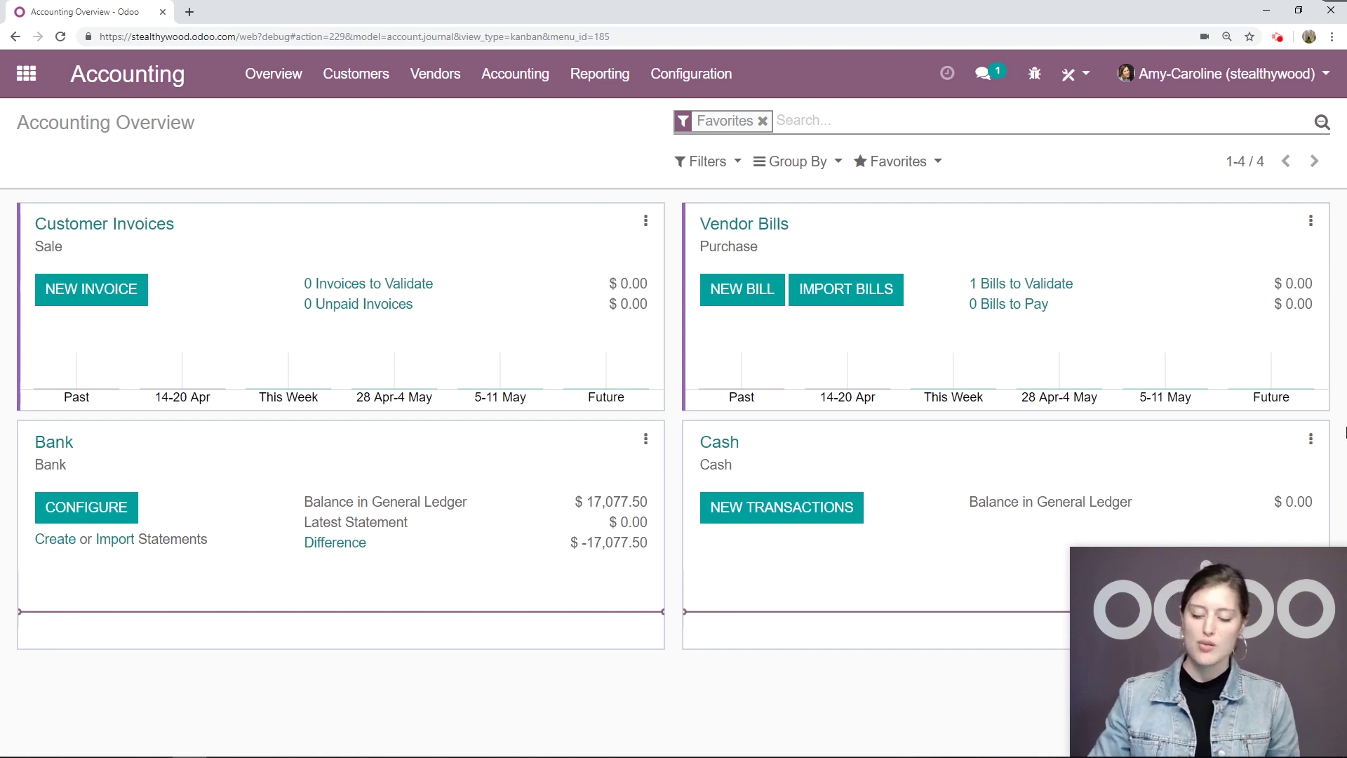
Step: Start a new reconciliation model named 'Cash Discount'
click(670, 77)
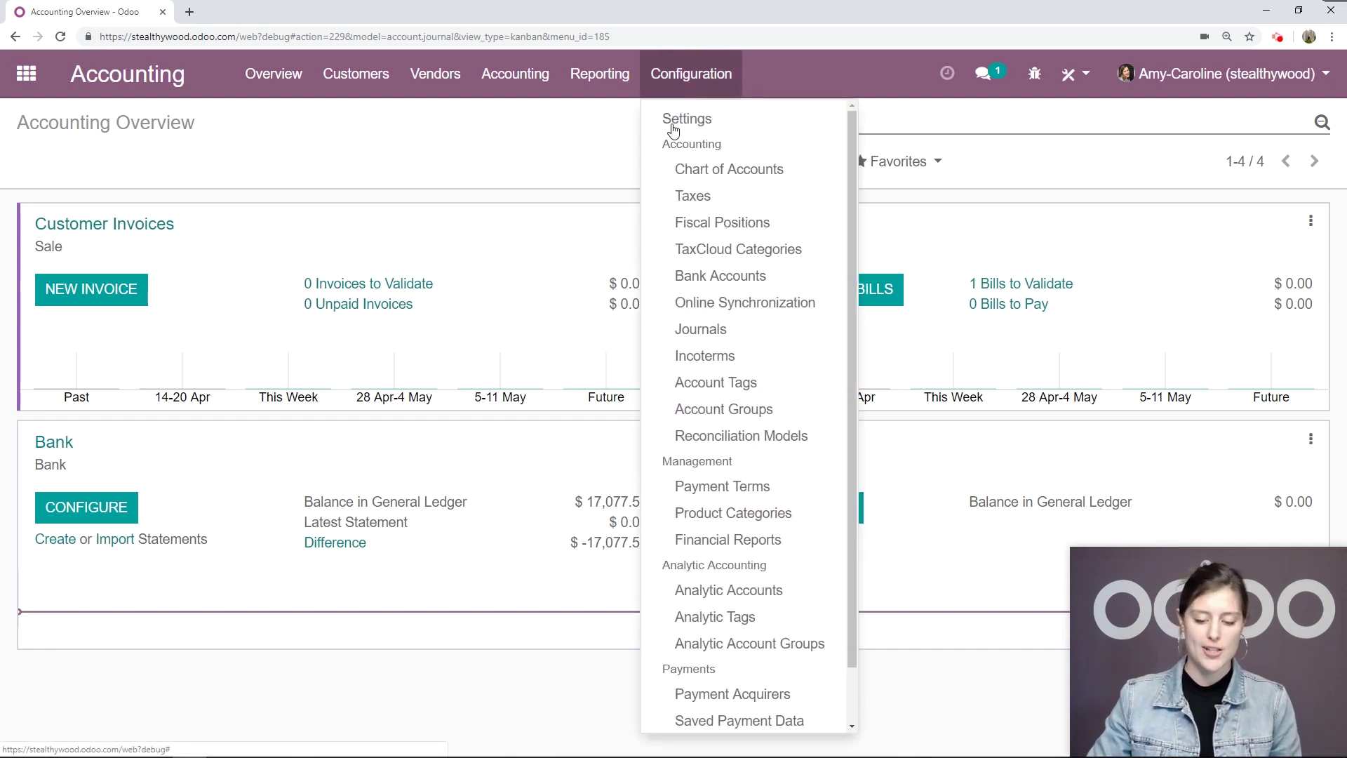
click(715, 436)
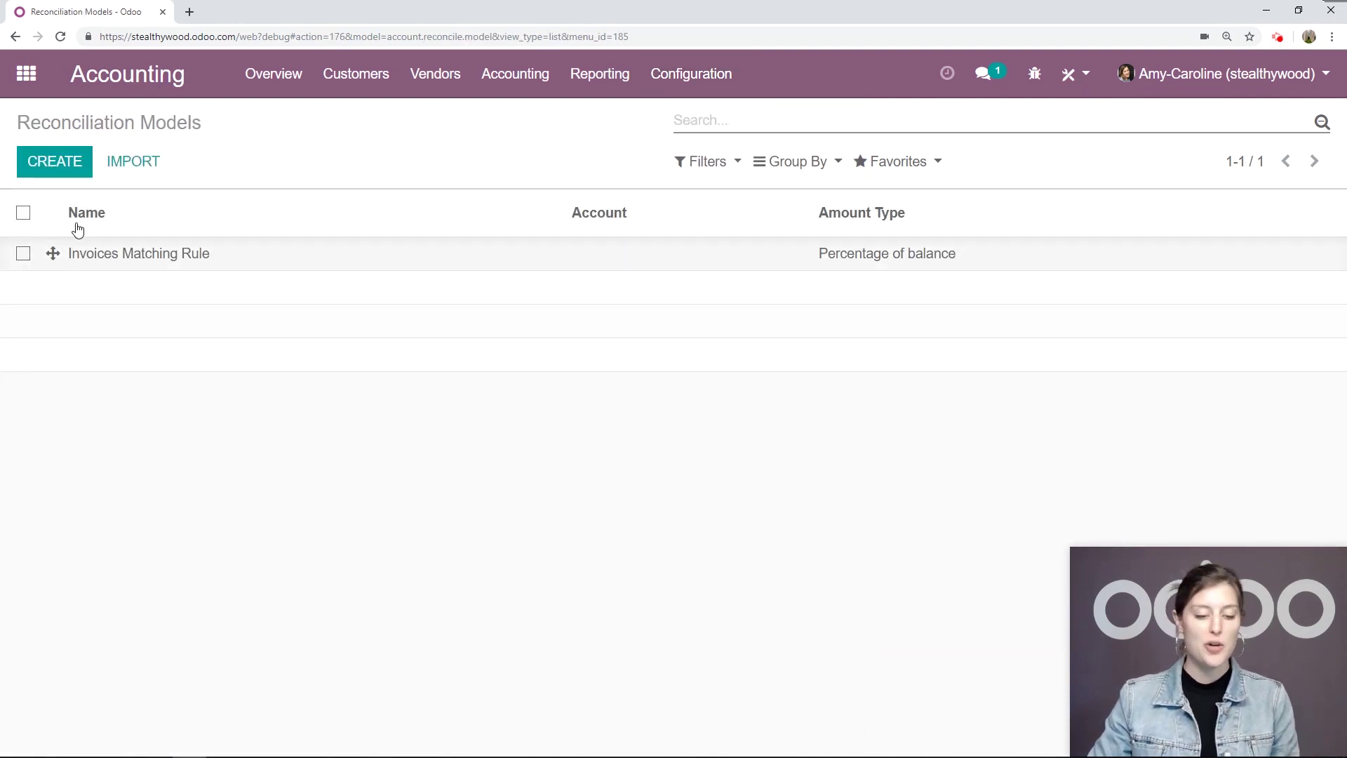
click(66, 167)
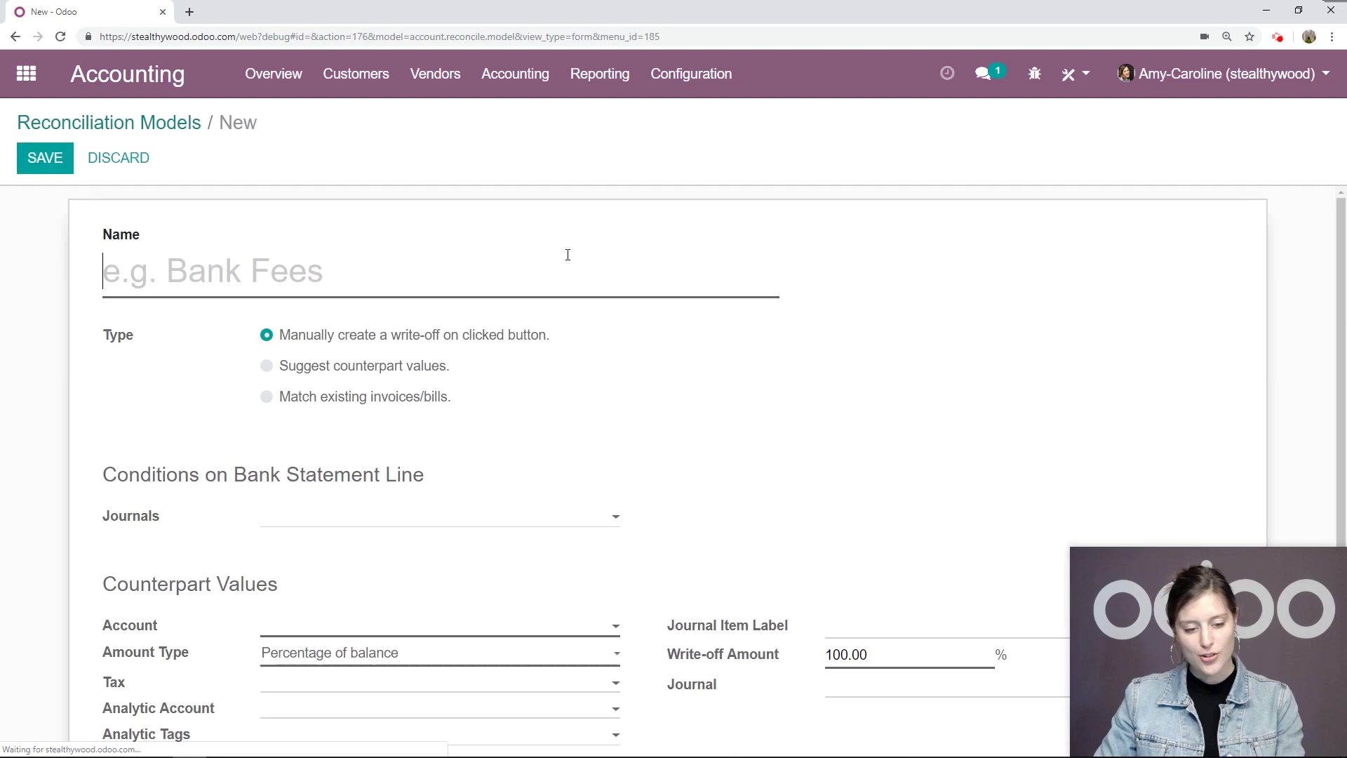
text(Cash Discount)
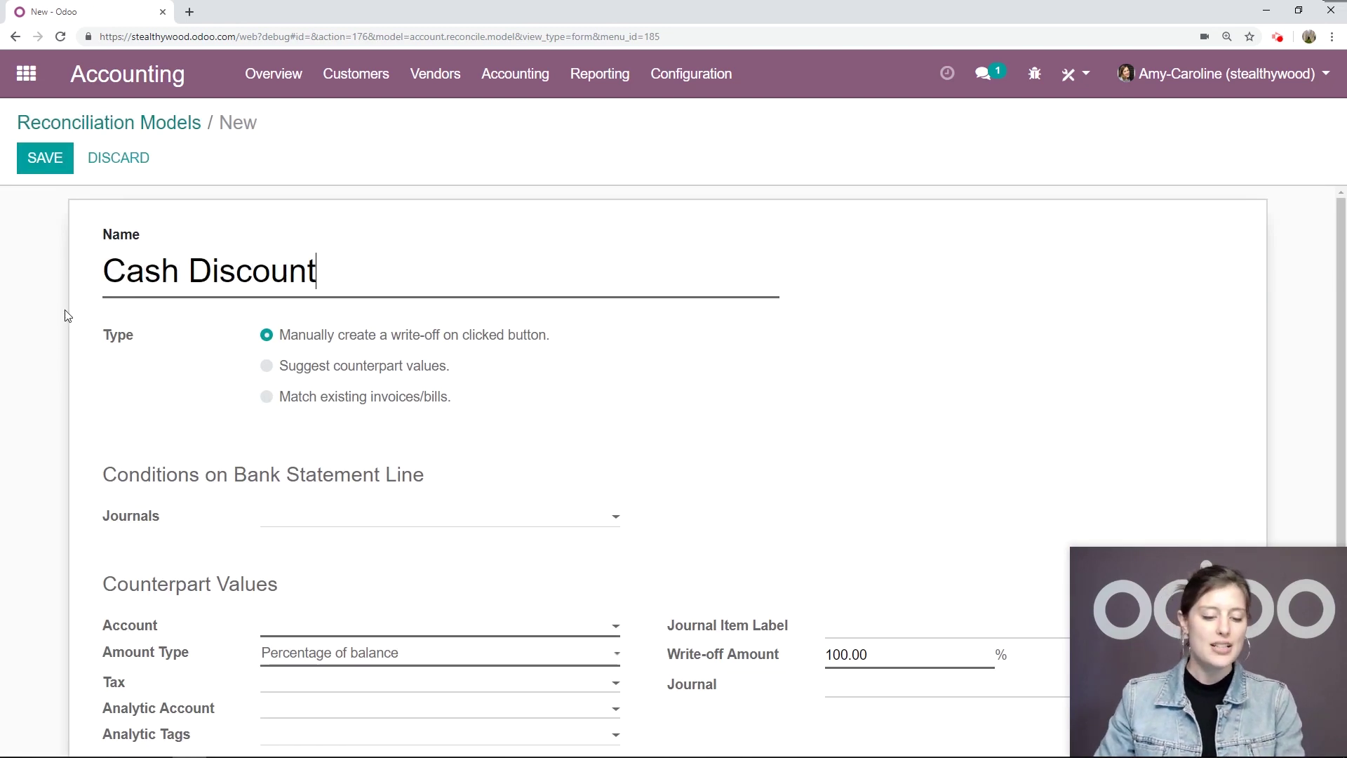
scroll(576, 252, down, 1)
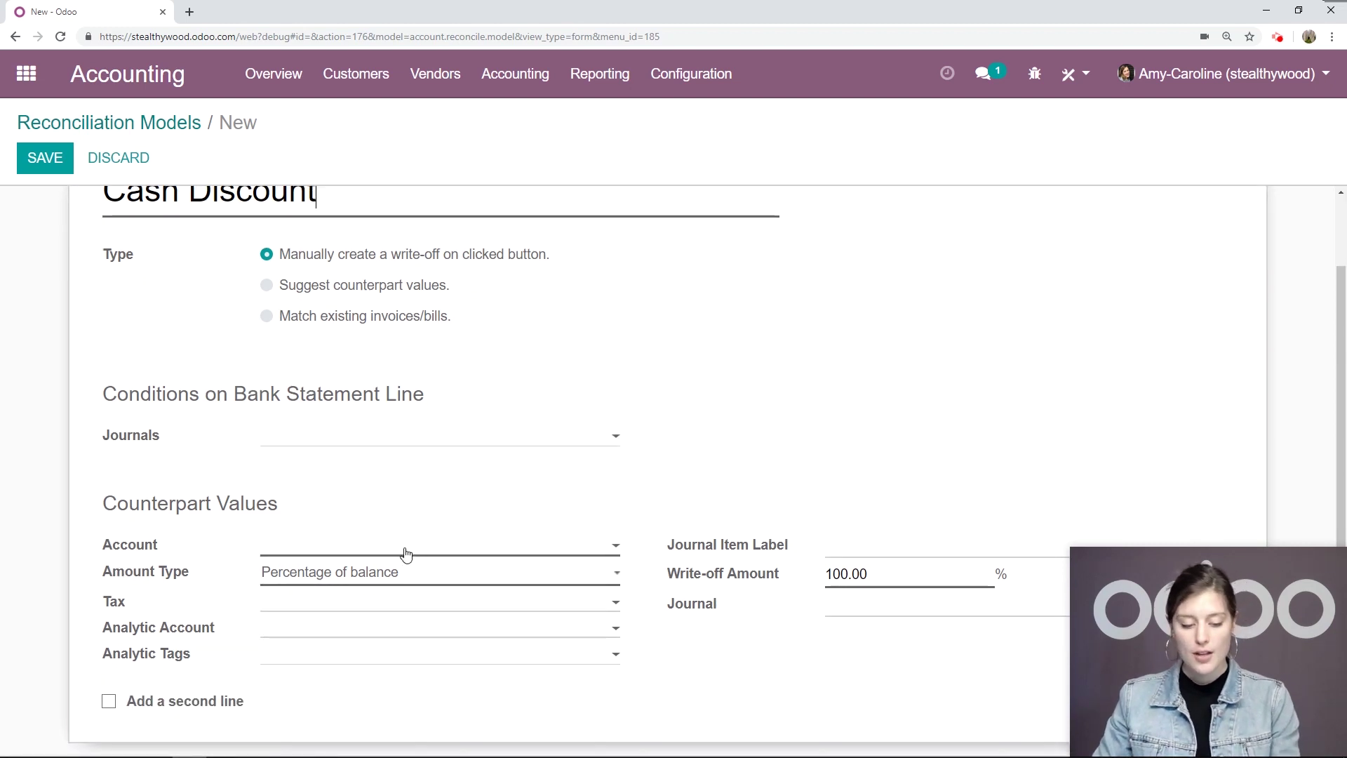
Step: Set the write-off account to 120210 Cash Discount and review that account's details
click(406, 553)
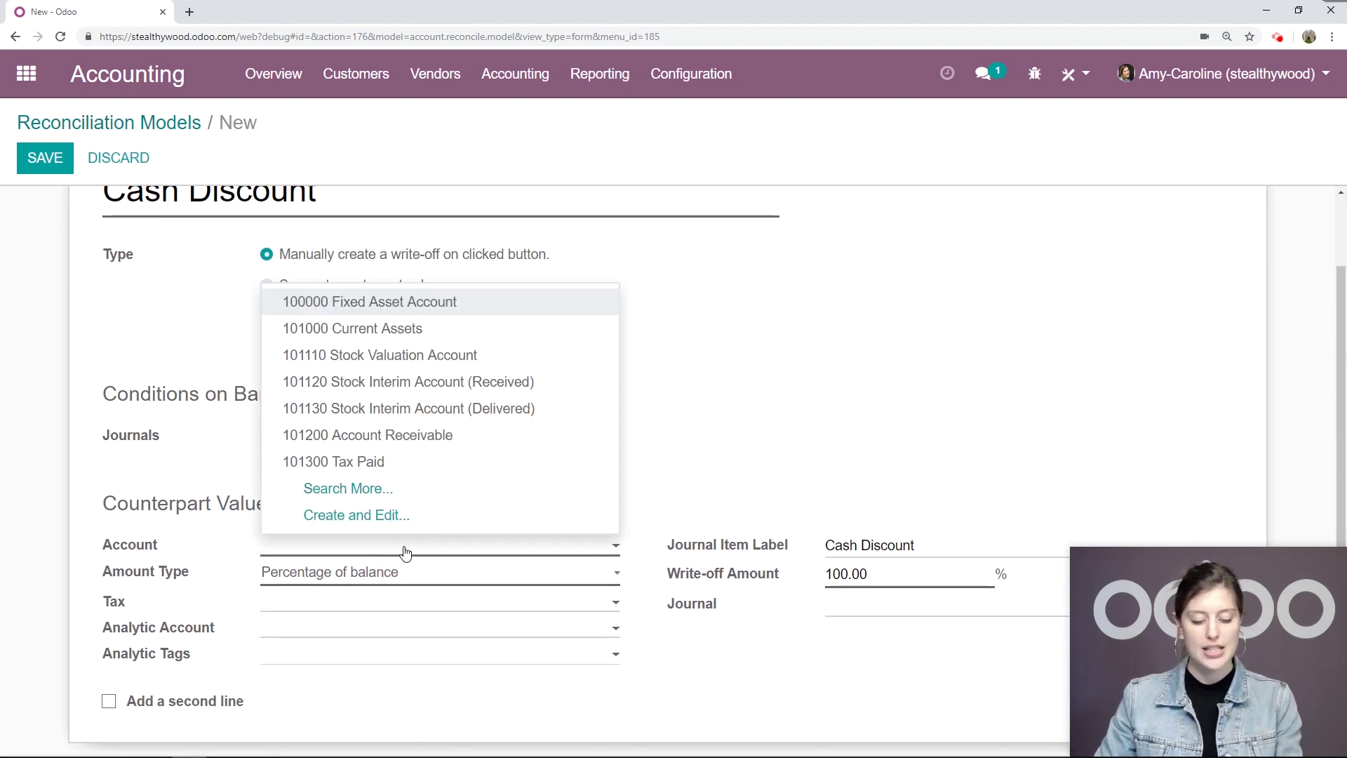
text(120)
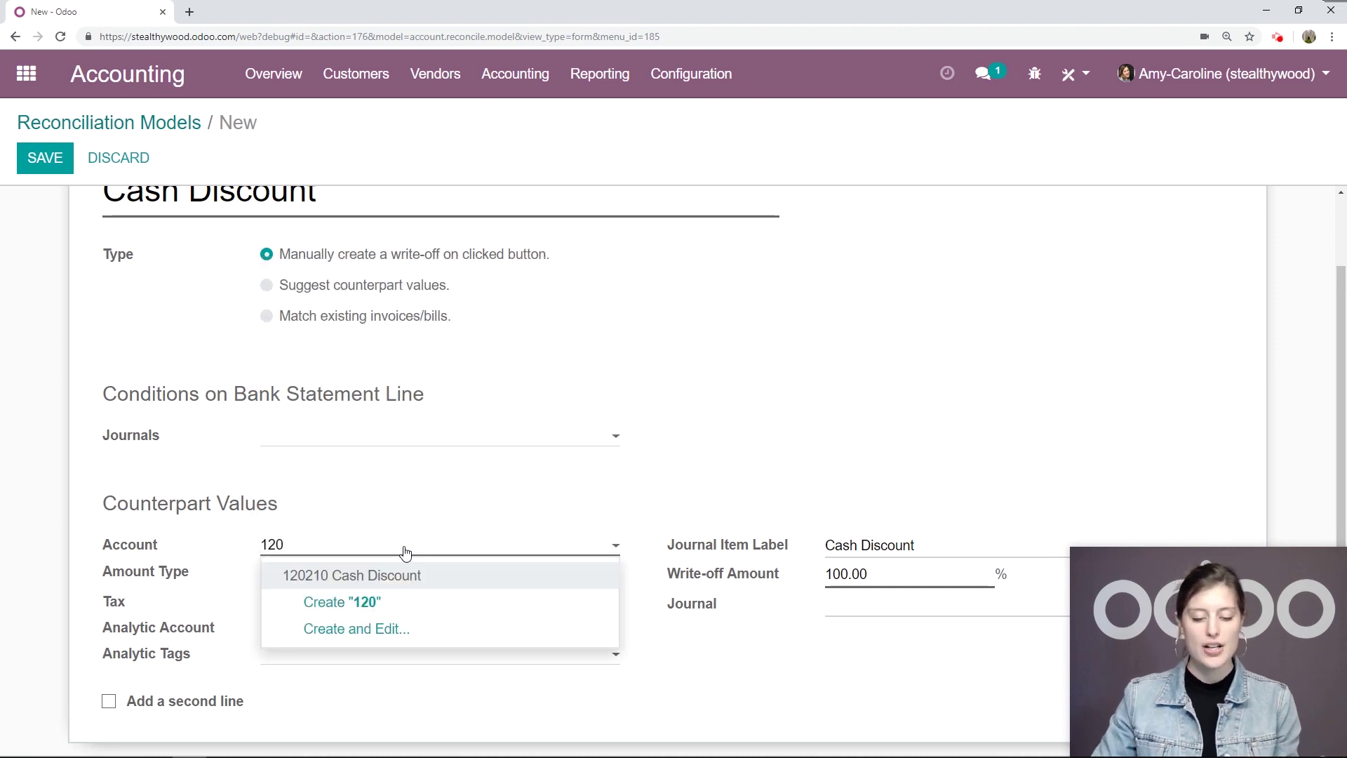
click(390, 576)
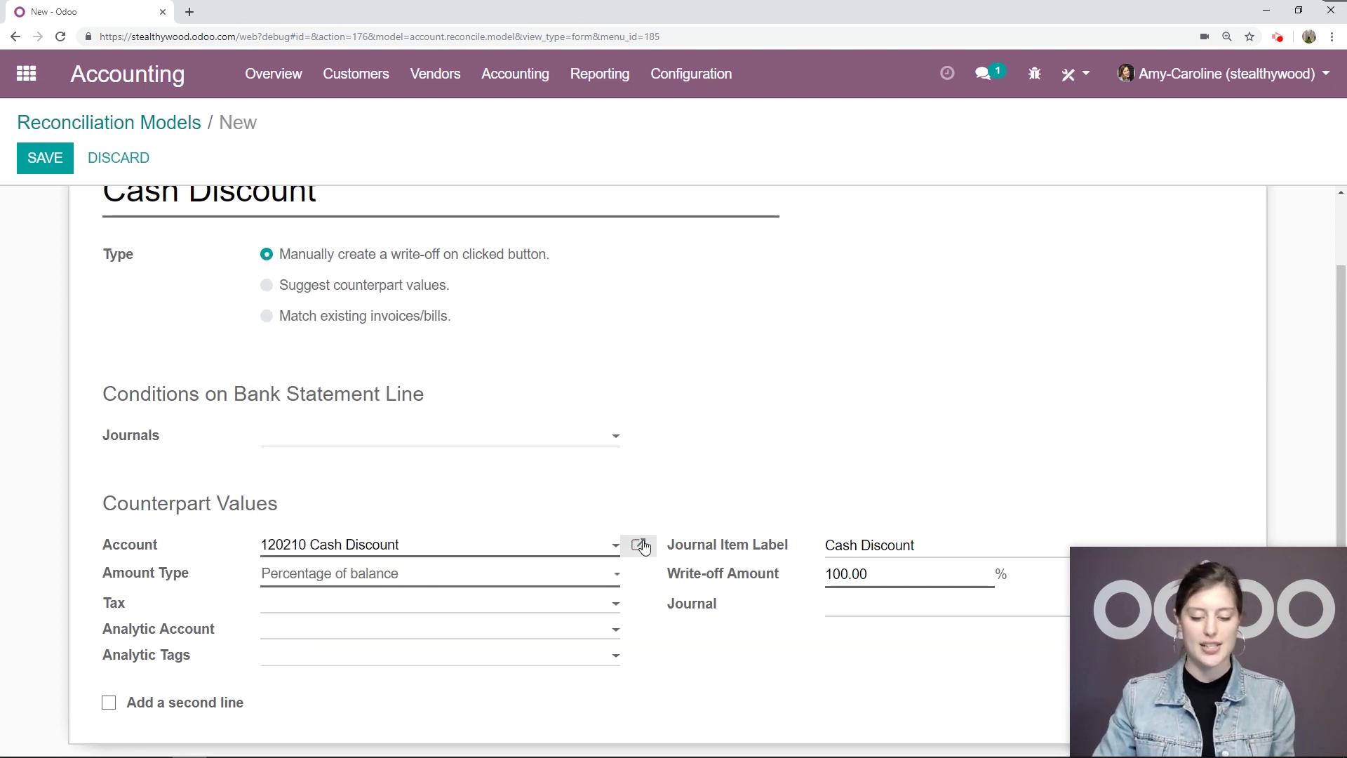
click(640, 545)
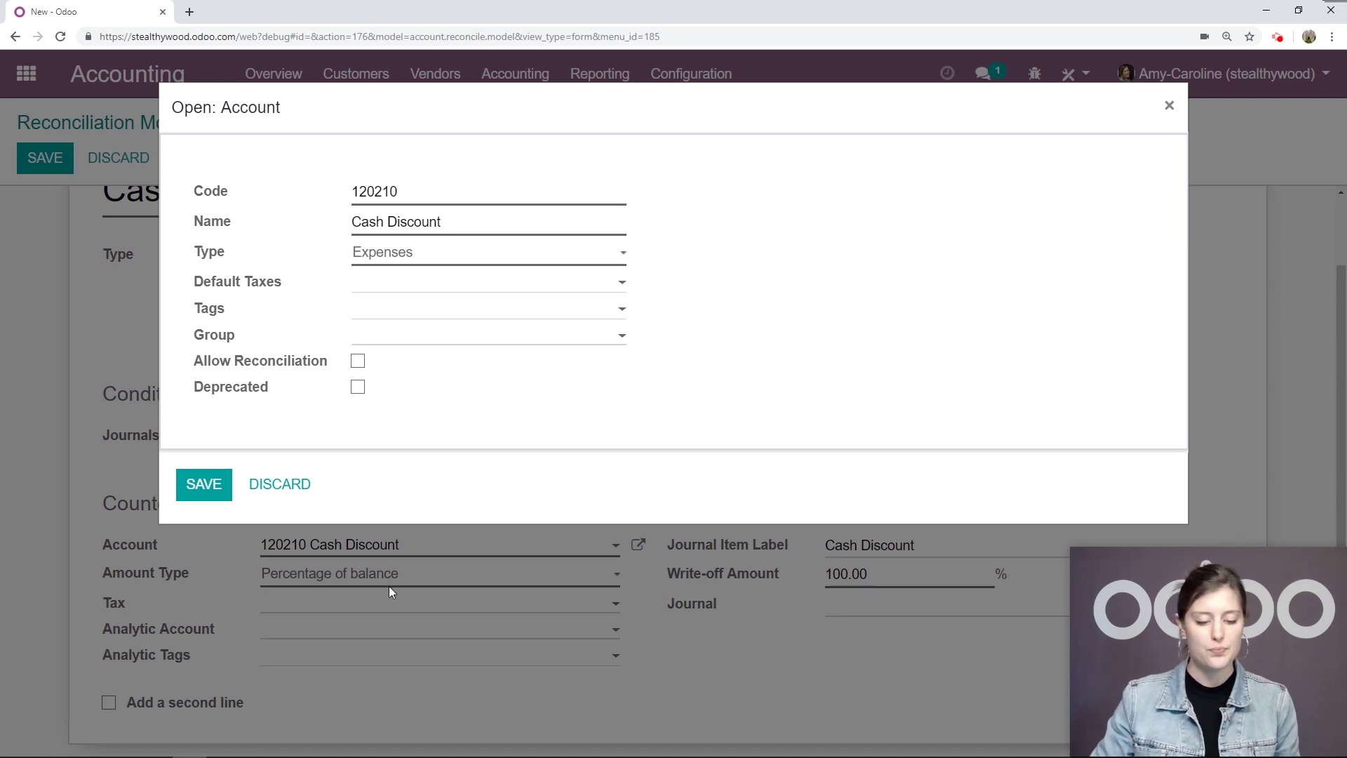
click(223, 491)
Step: Post the write-off in the Customer Invoices journal and save the model
scroll(871, 609, down, 1)
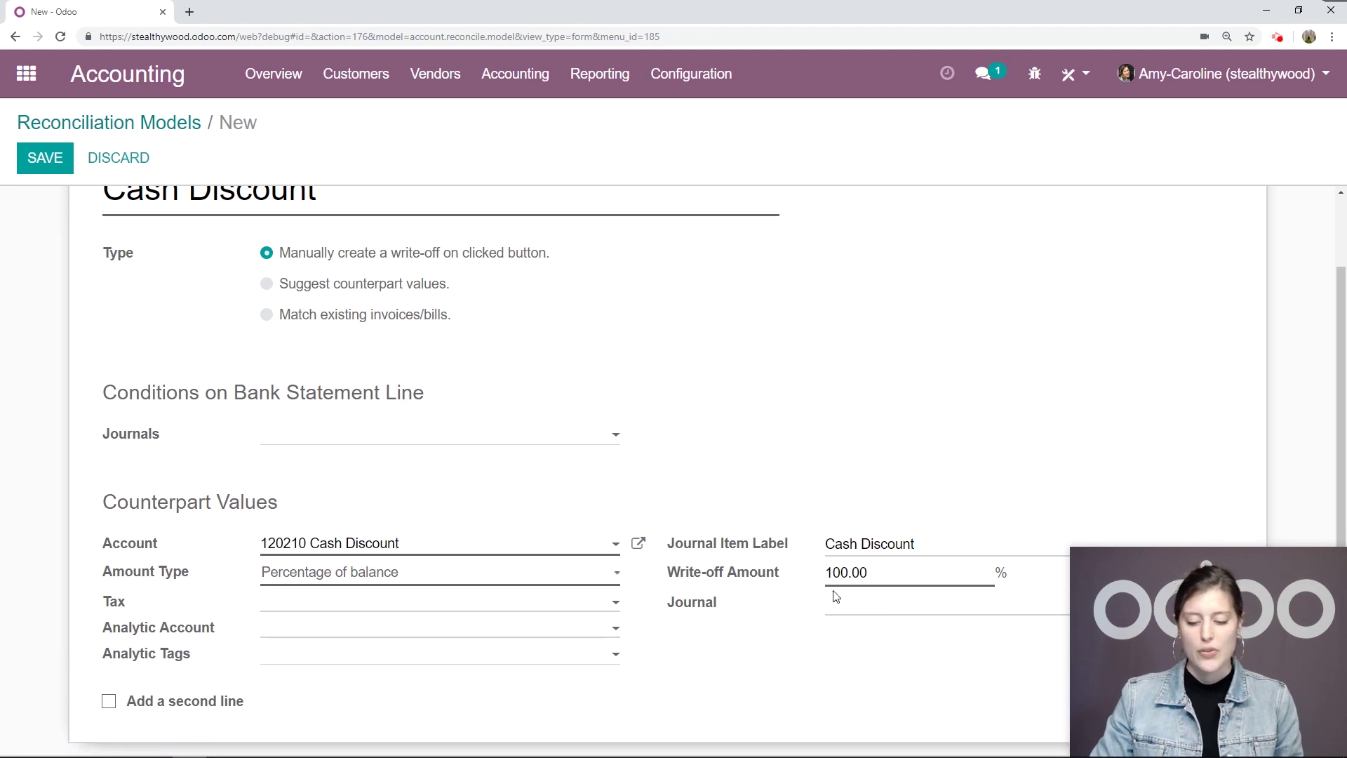
click(879, 616)
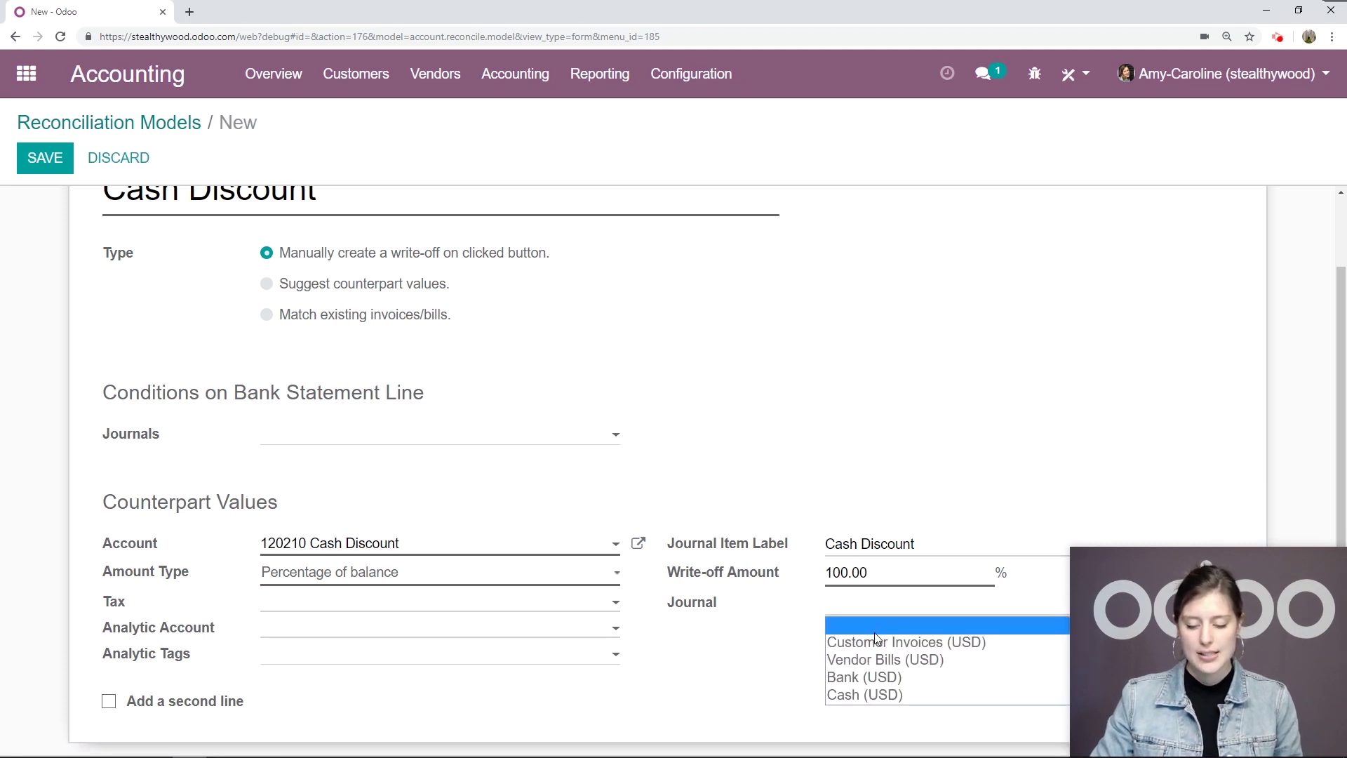
click(878, 643)
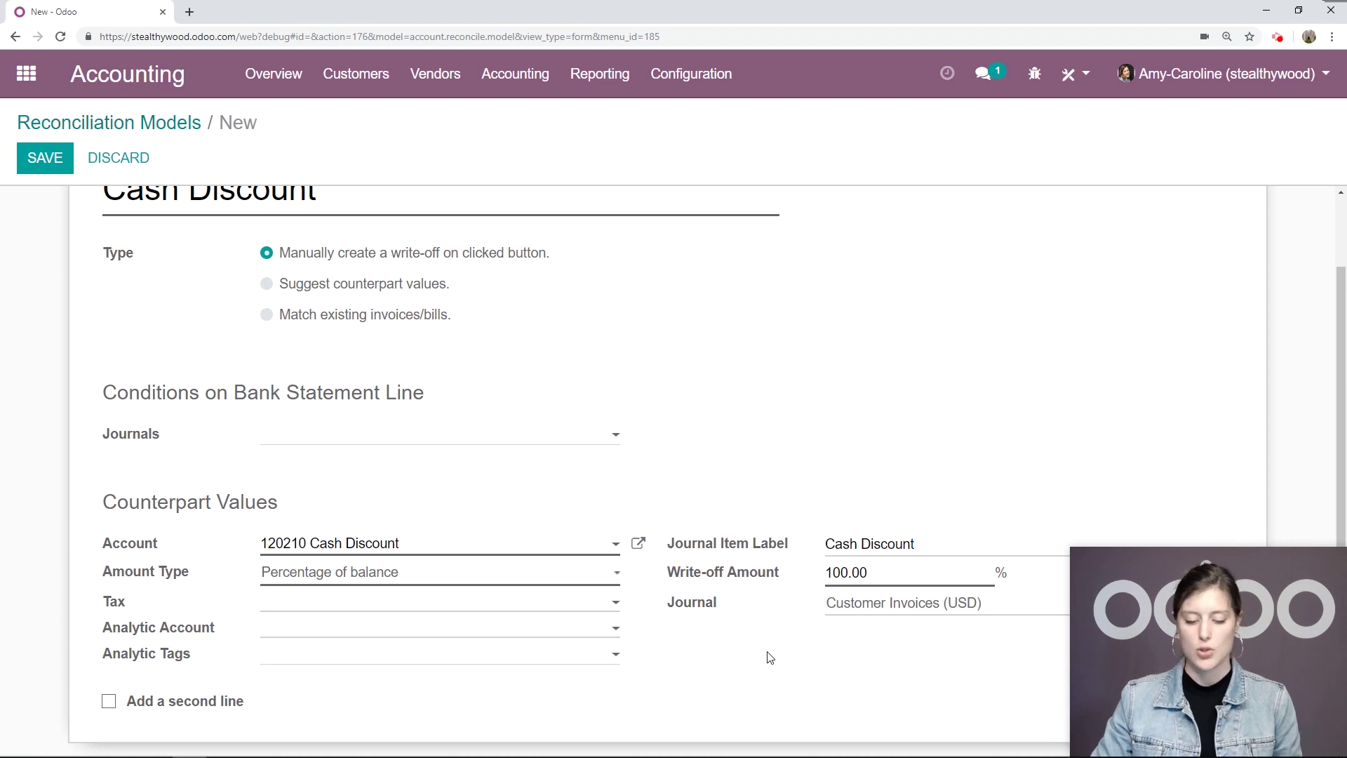
scroll(772, 656, up, 2)
click(35, 163)
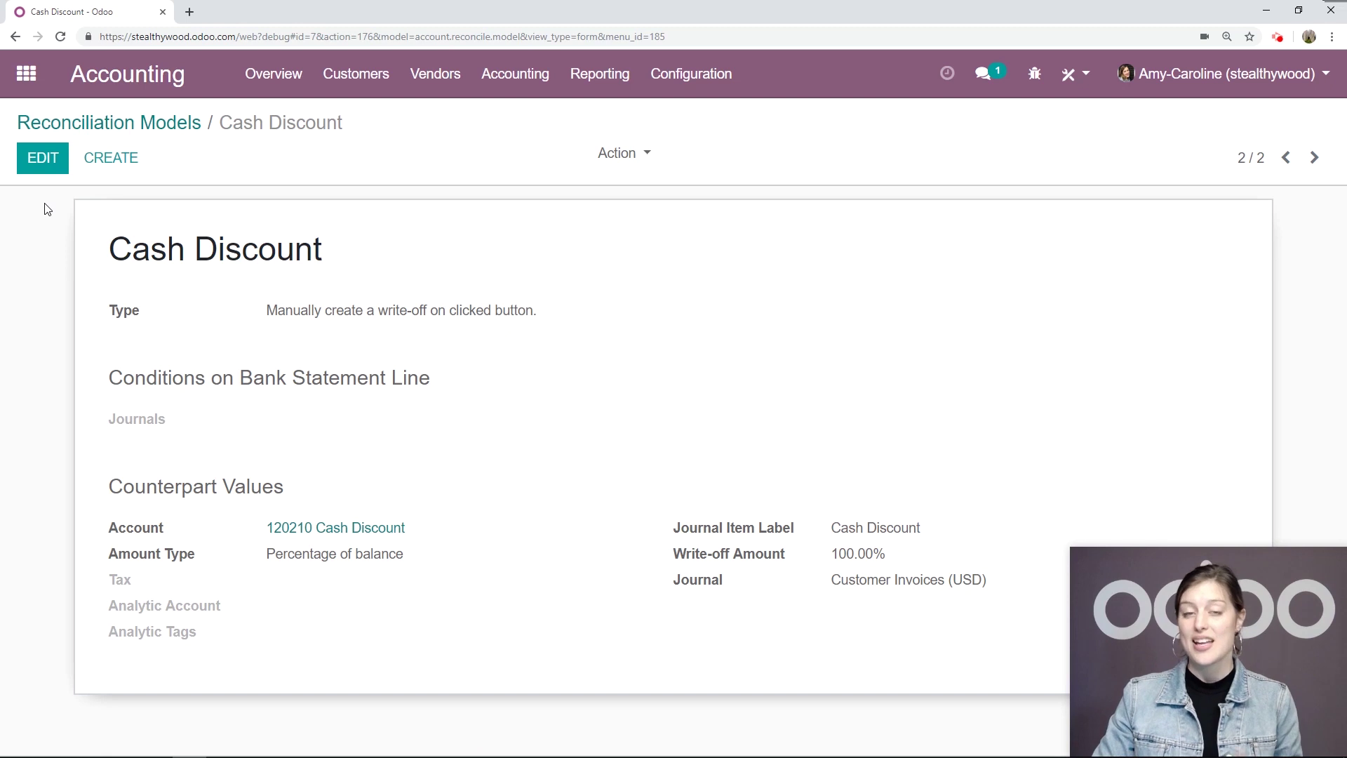
Step: Start a customer invoice for Yggdrasil Flowers with '-2% 10 days or 30 days' payment terms
click(256, 89)
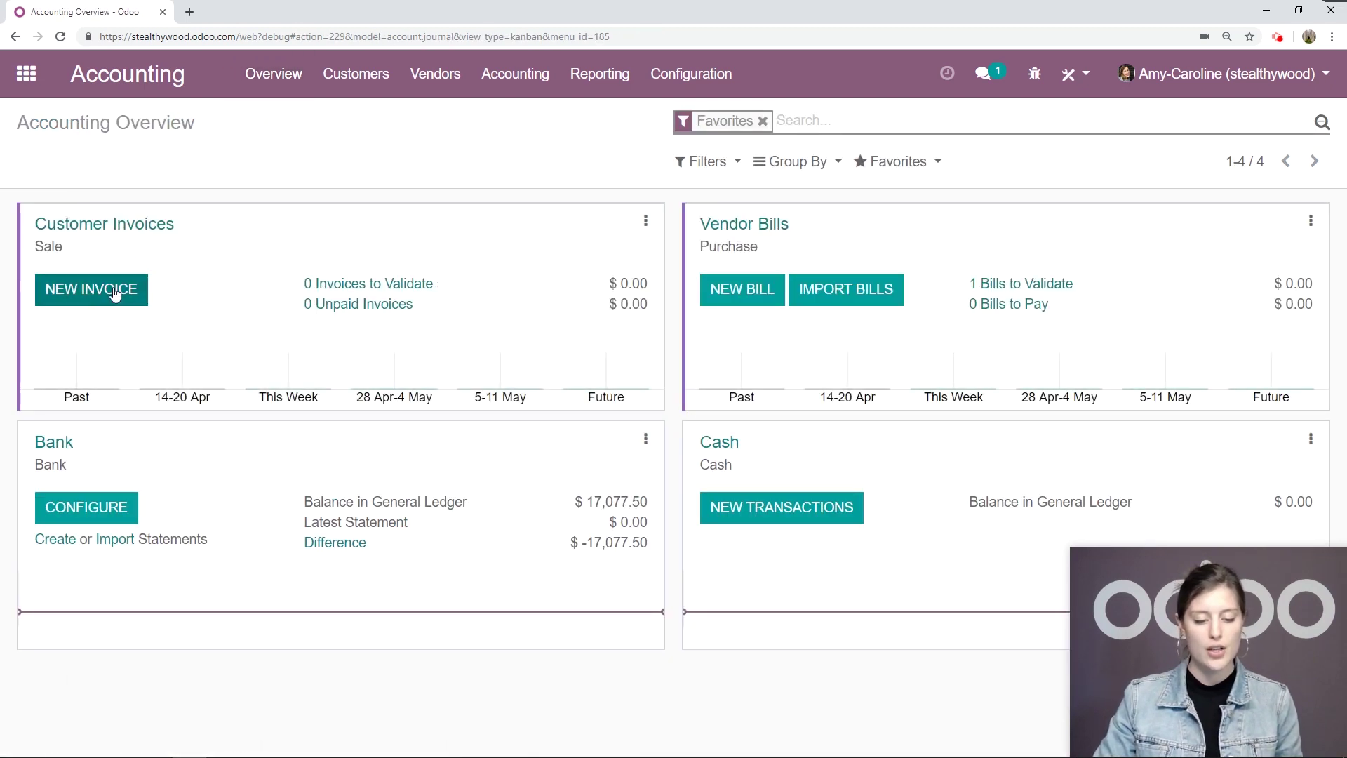
click(116, 293)
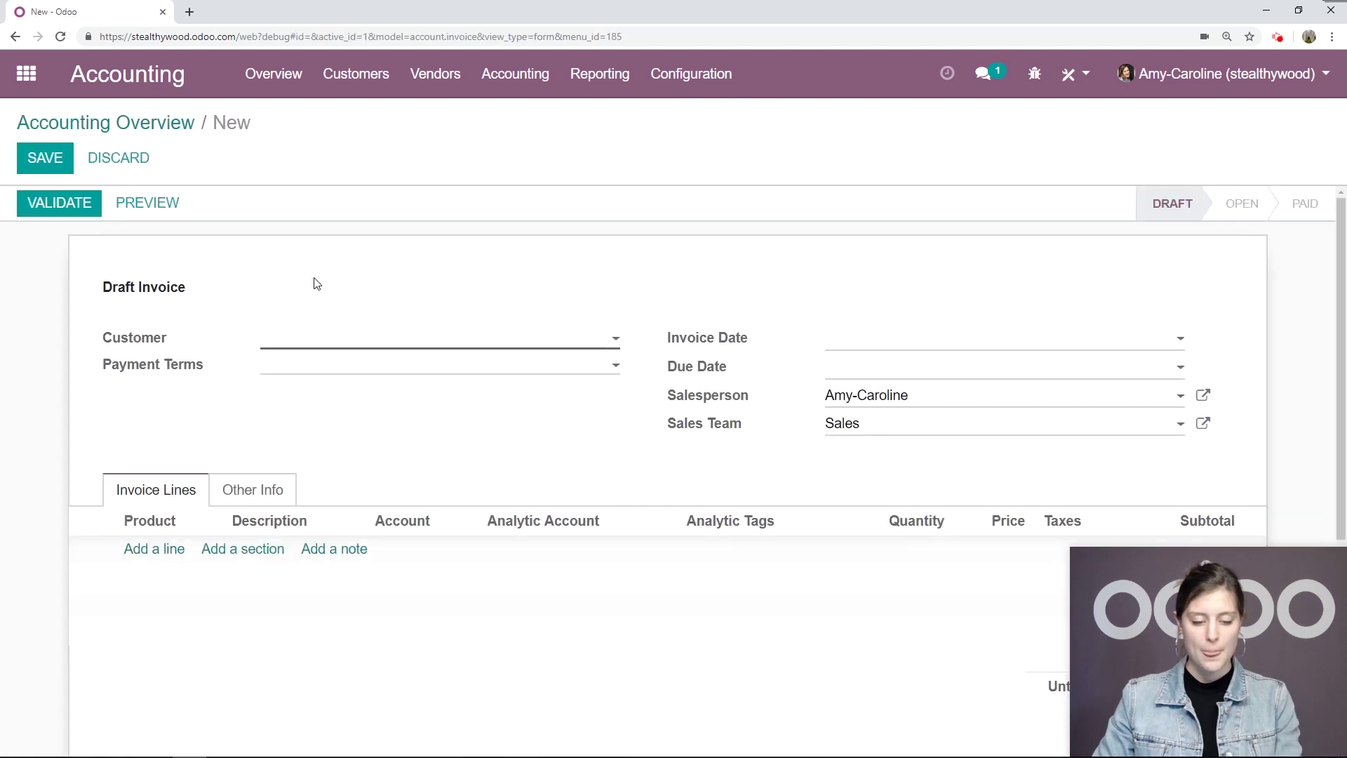
text(yg)
click(329, 376)
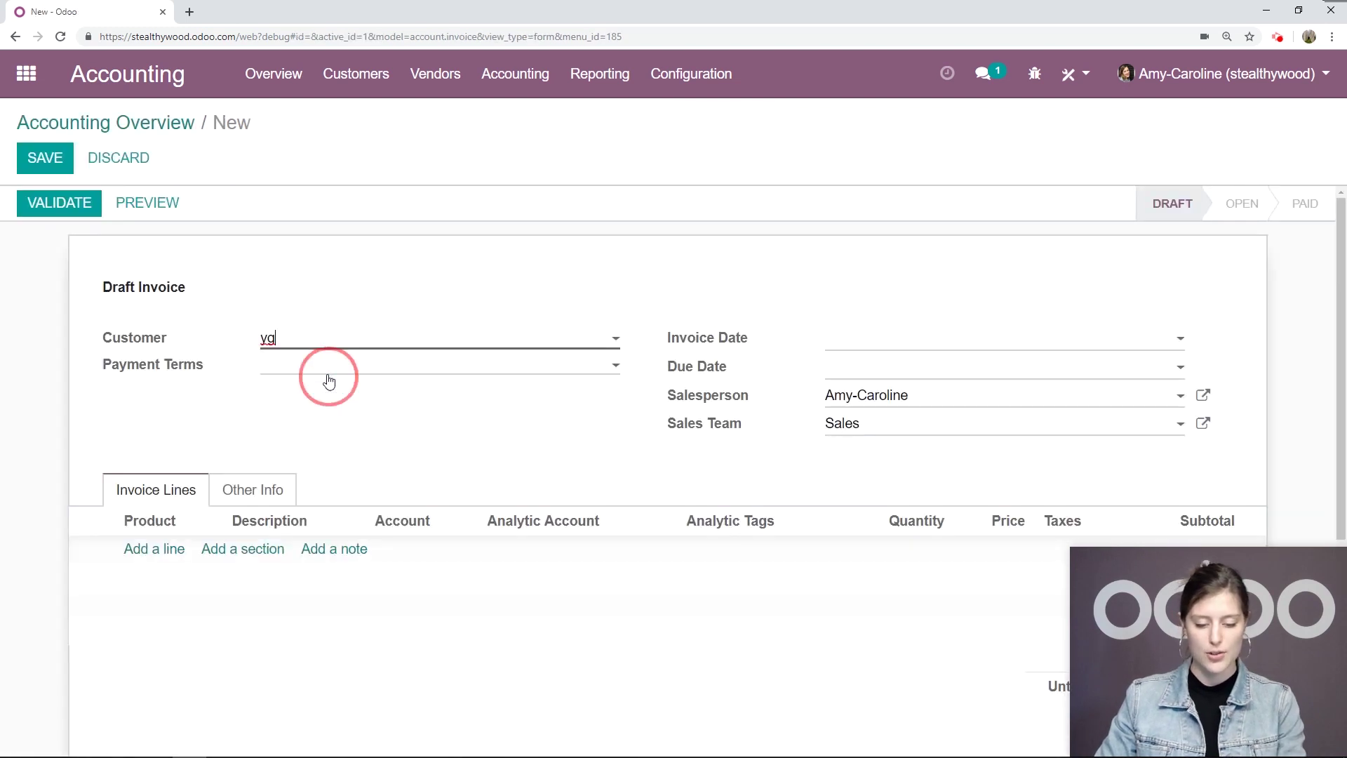
click(329, 376)
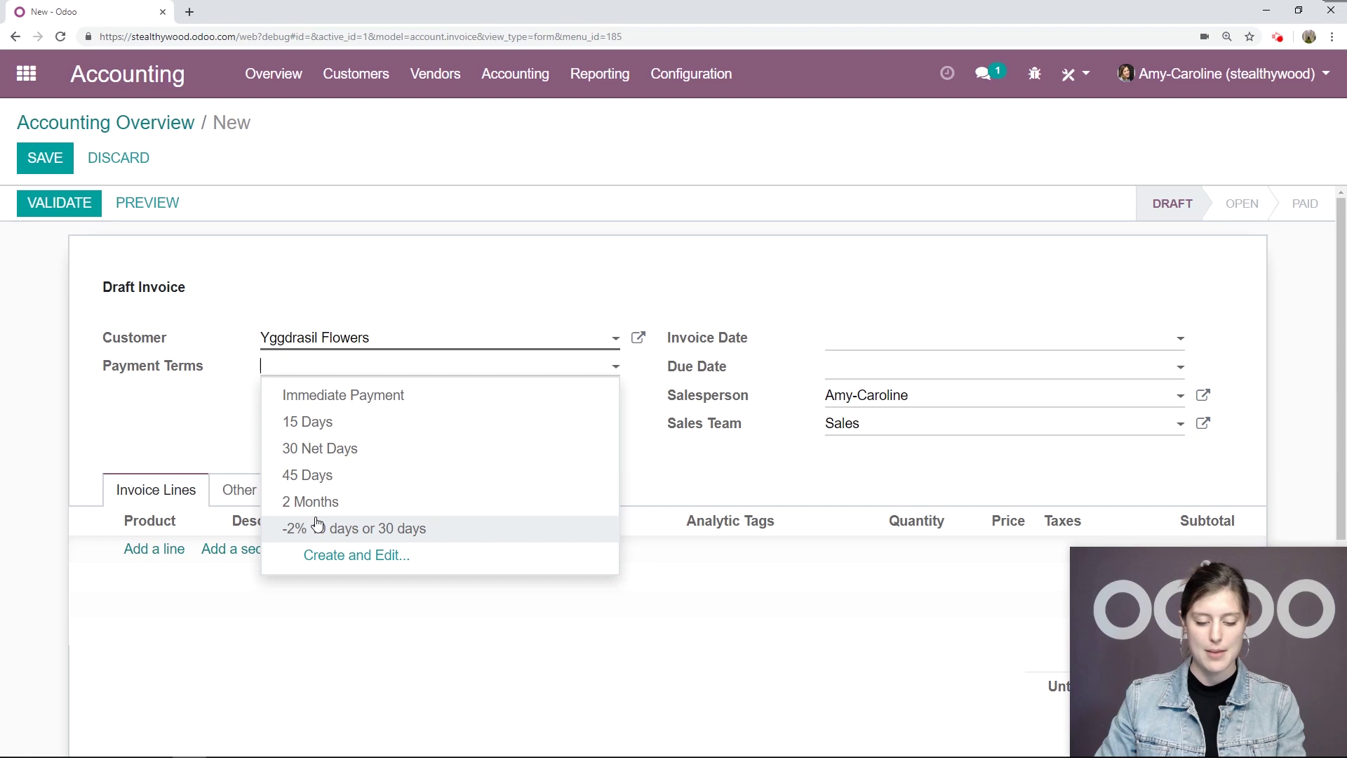
click(317, 527)
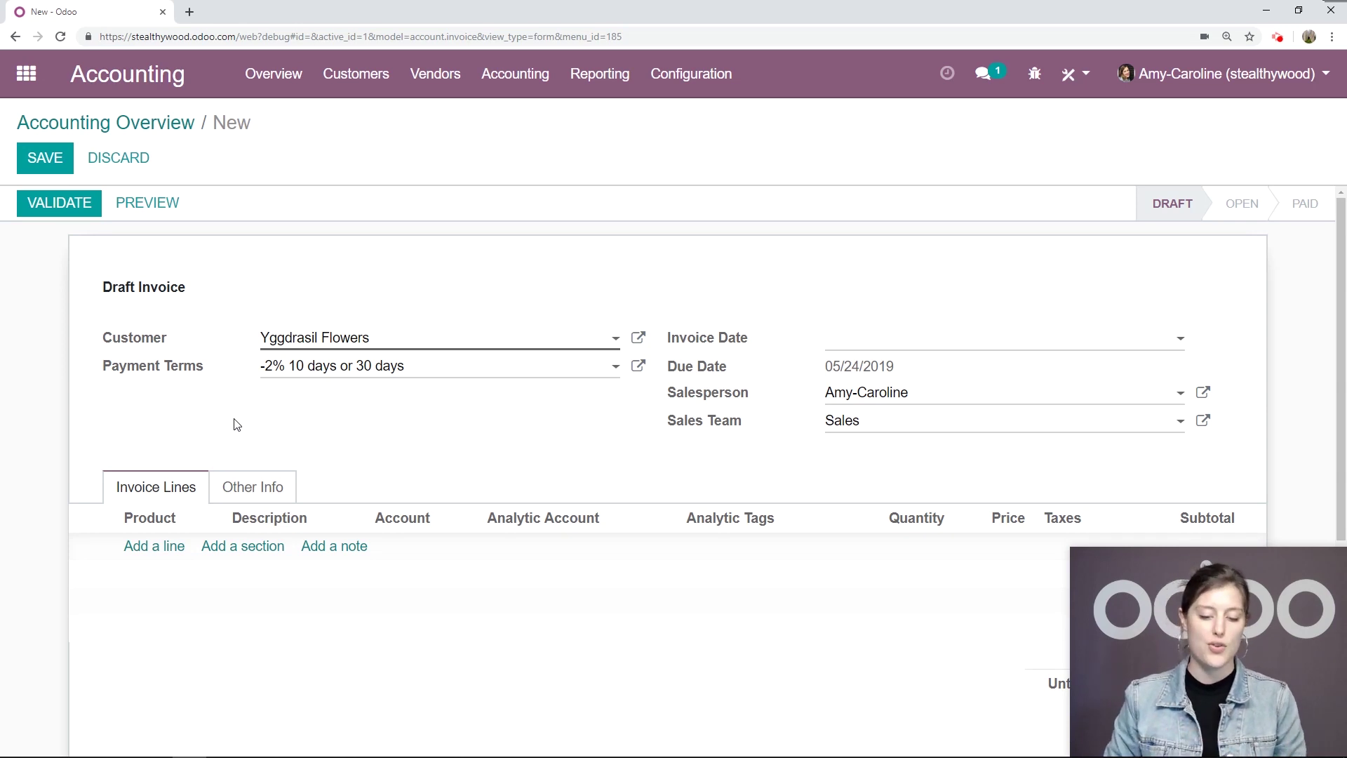
Step: Add a Customizable Desk line with quantity 10 and save the invoice
scroll(234, 424, down, 1)
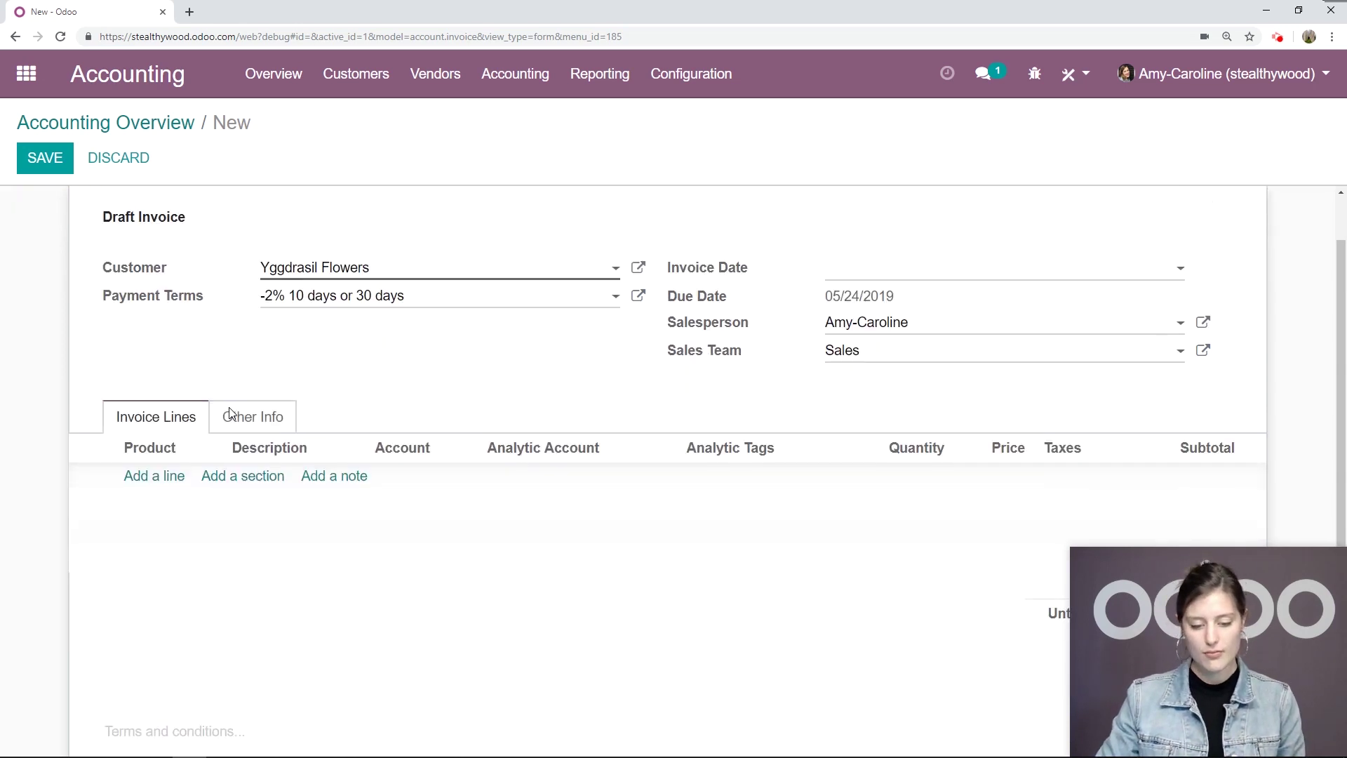
click(153, 477)
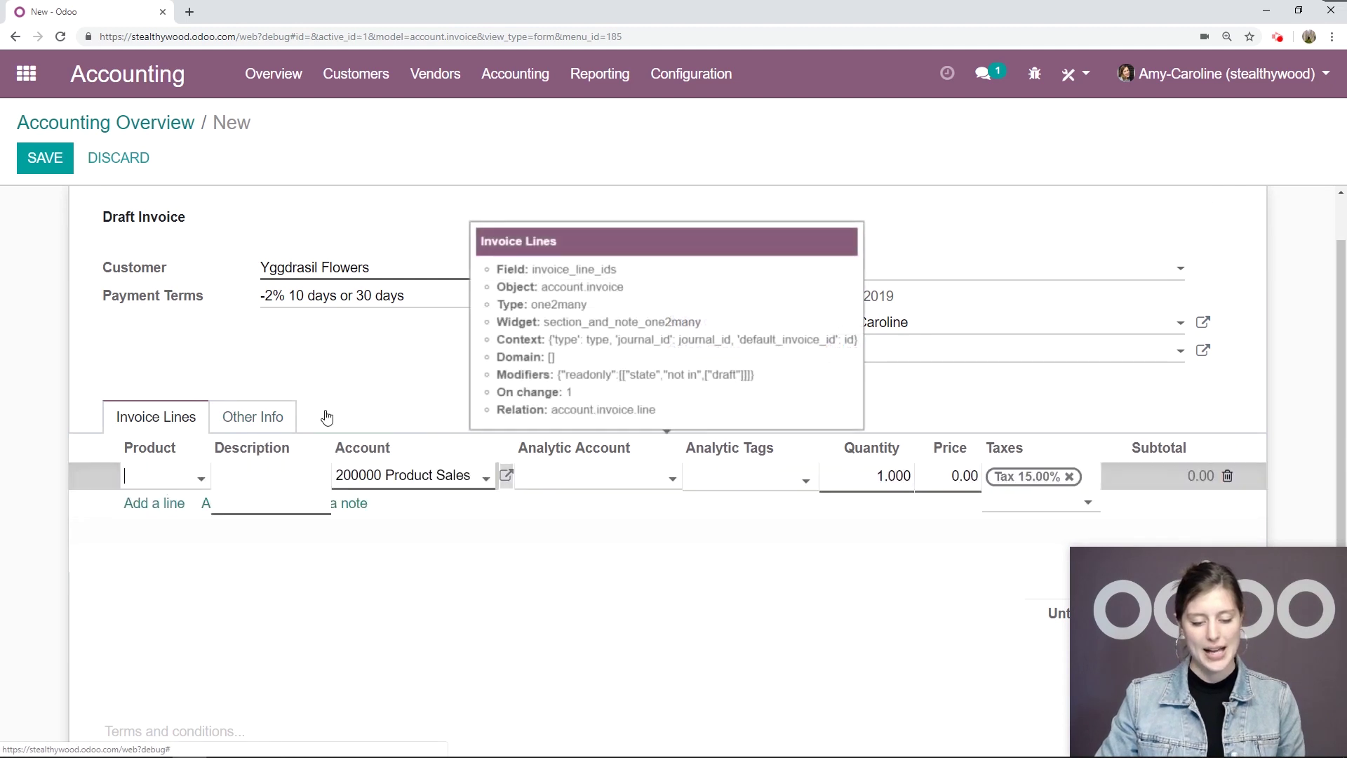
click(171, 476)
click(181, 508)
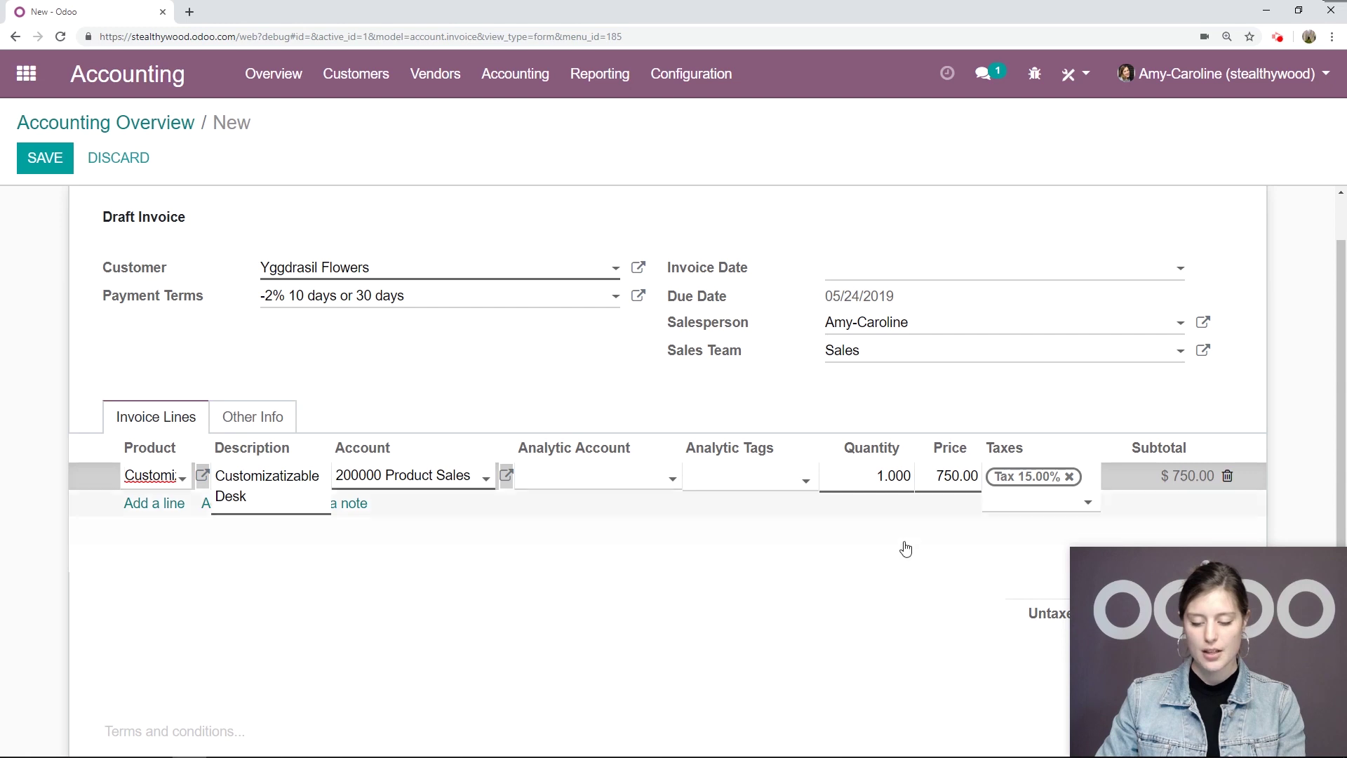
click(898, 476)
text(10)
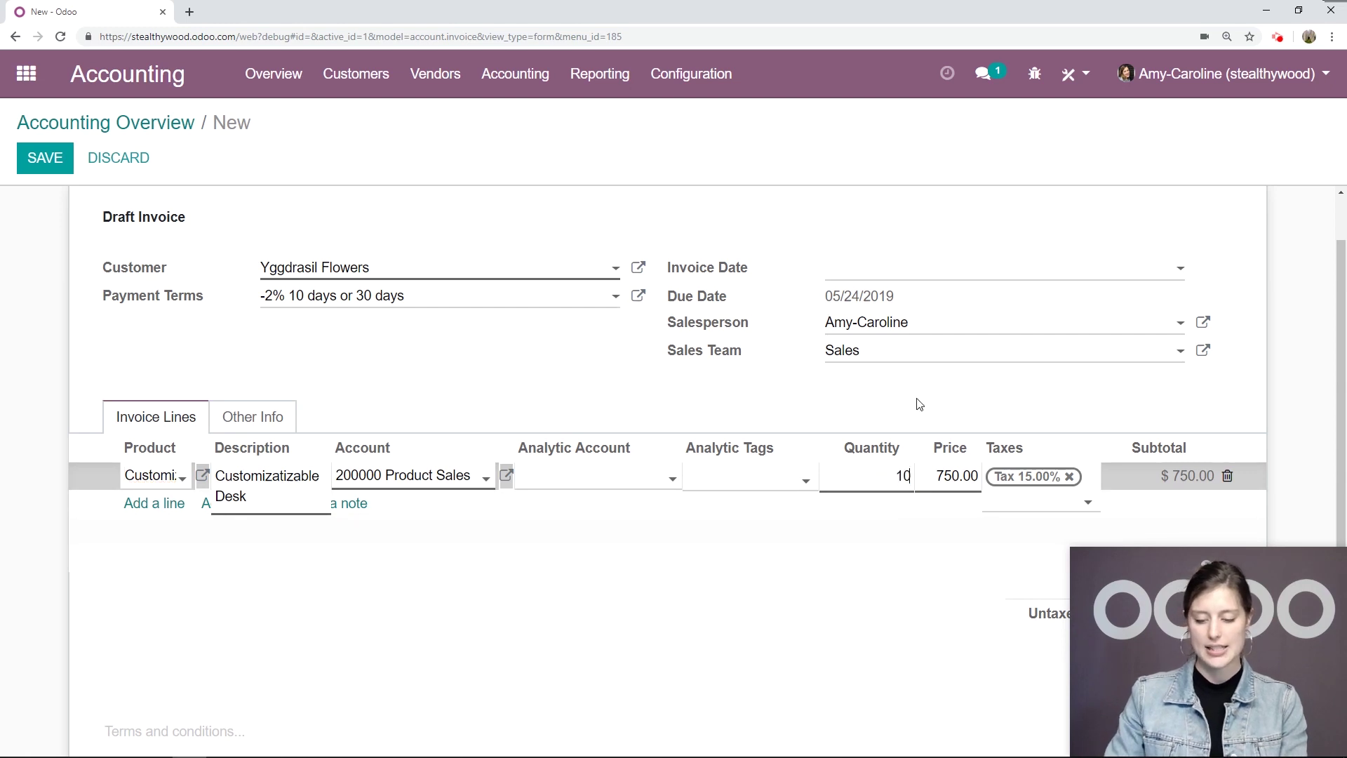
click(43, 165)
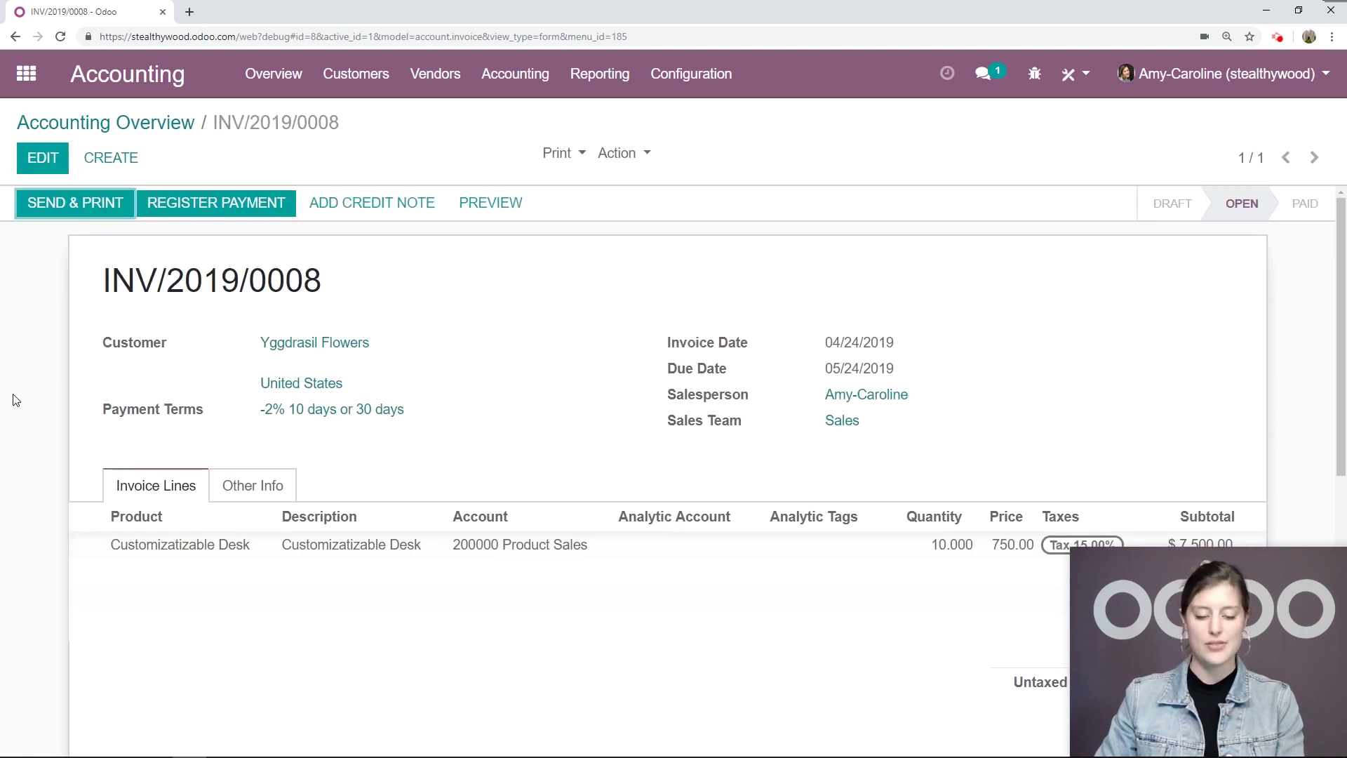
Step: View the INV/2019/0008 journal entry with receivable items of $172.50 and $8,452.50
scroll(75, 388, down, 2)
click(277, 353)
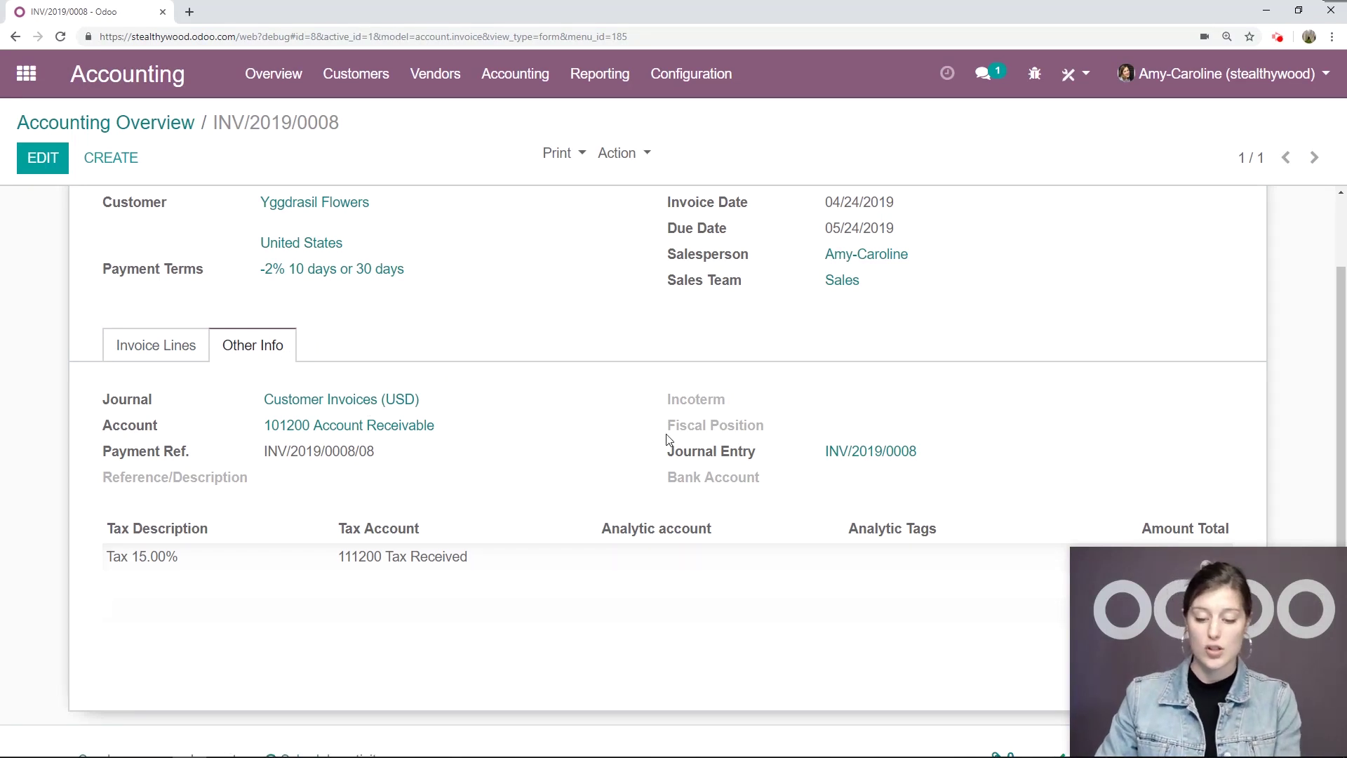
click(875, 455)
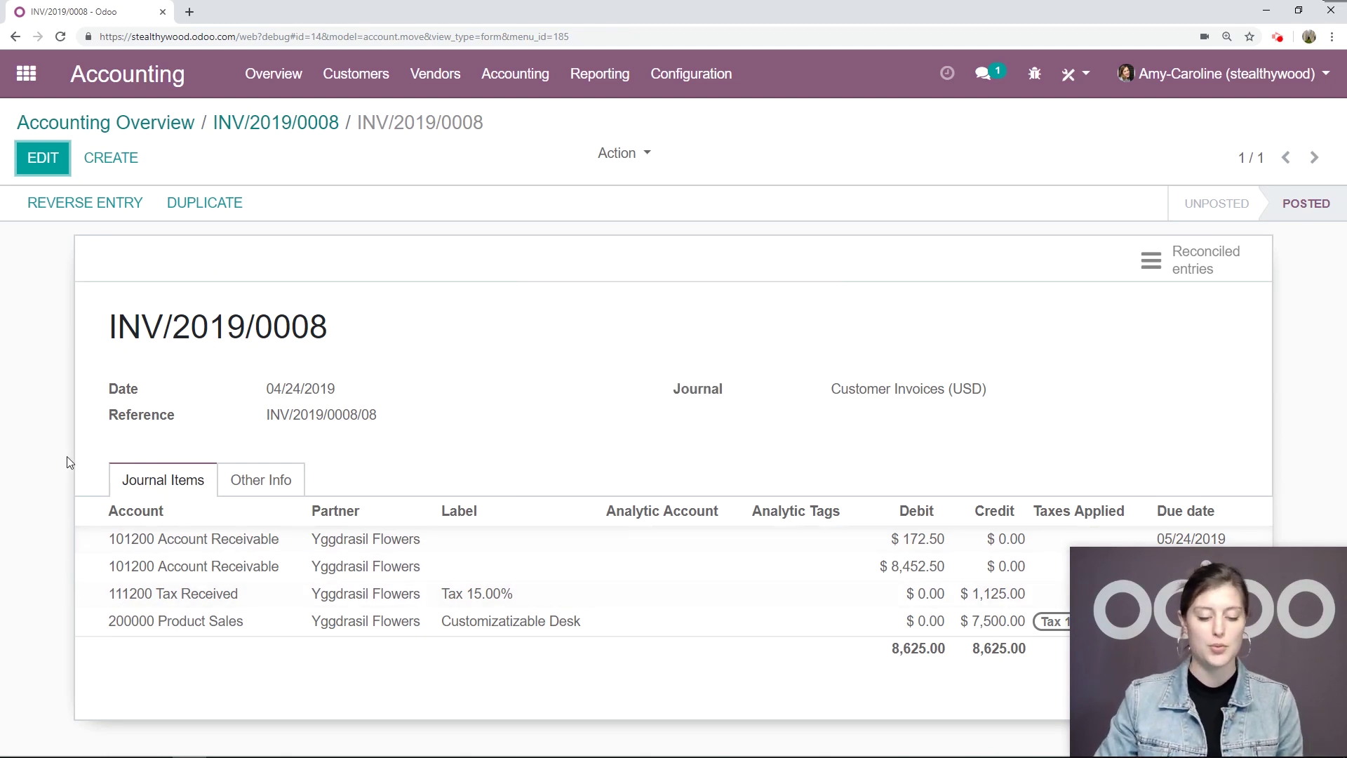
click(1225, 663)
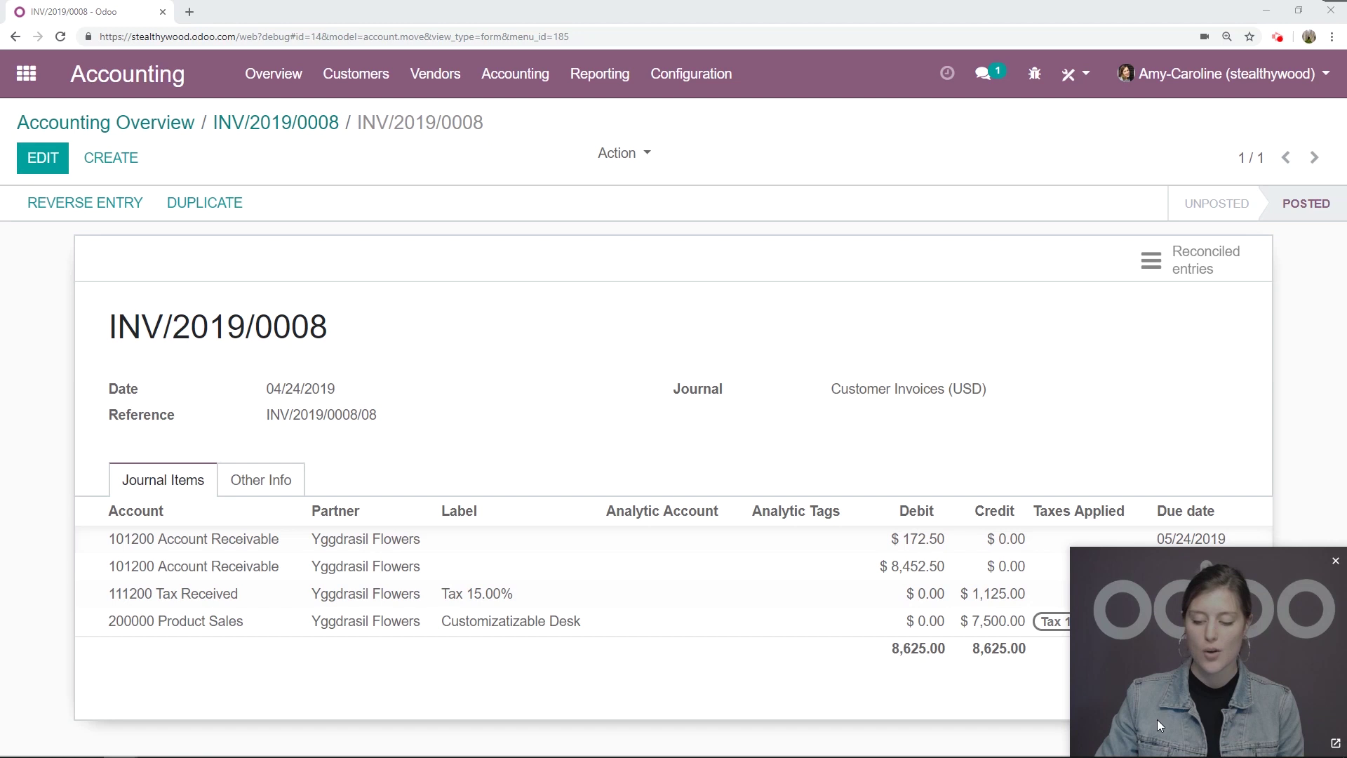
drag(1224, 663, 91, 728)
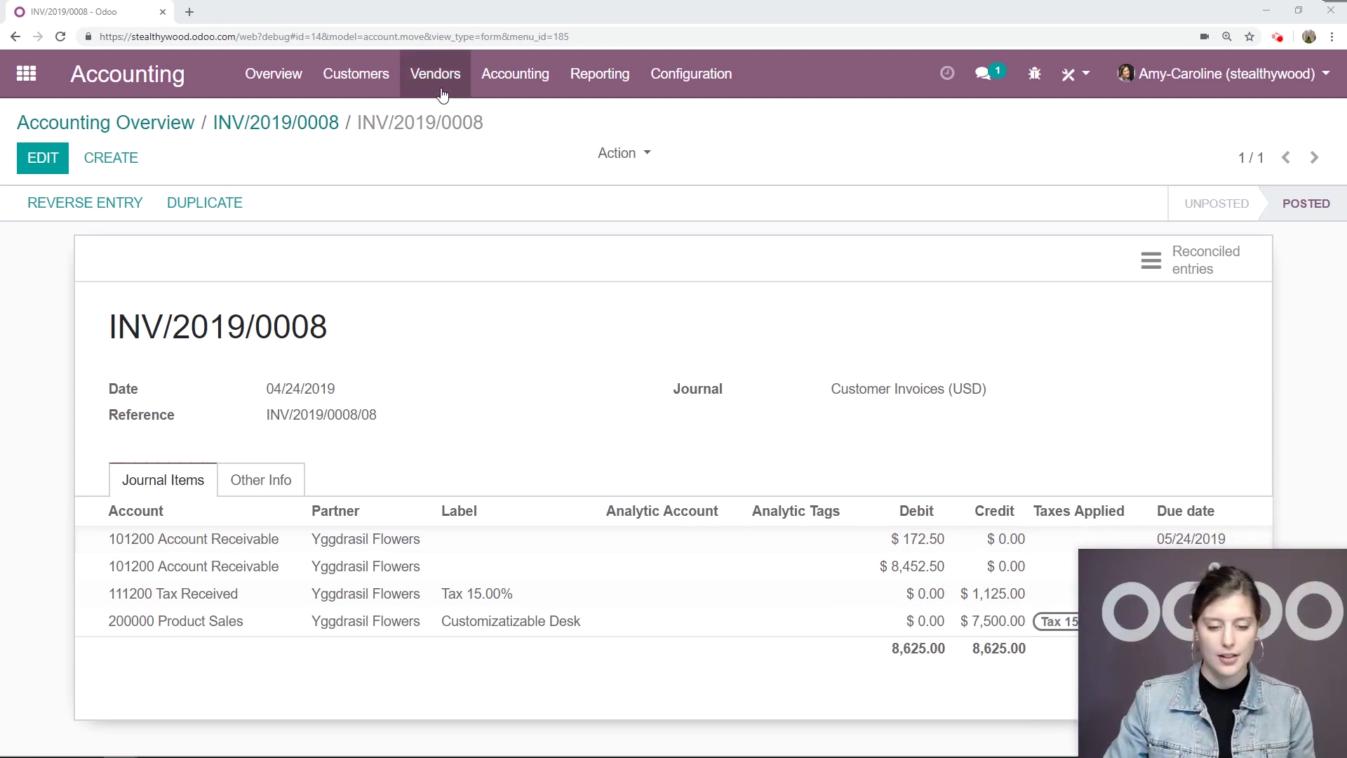
Step: Create a new customer payment from Yggdrasil Flowers for $8,452.50
click(356, 76)
click(363, 170)
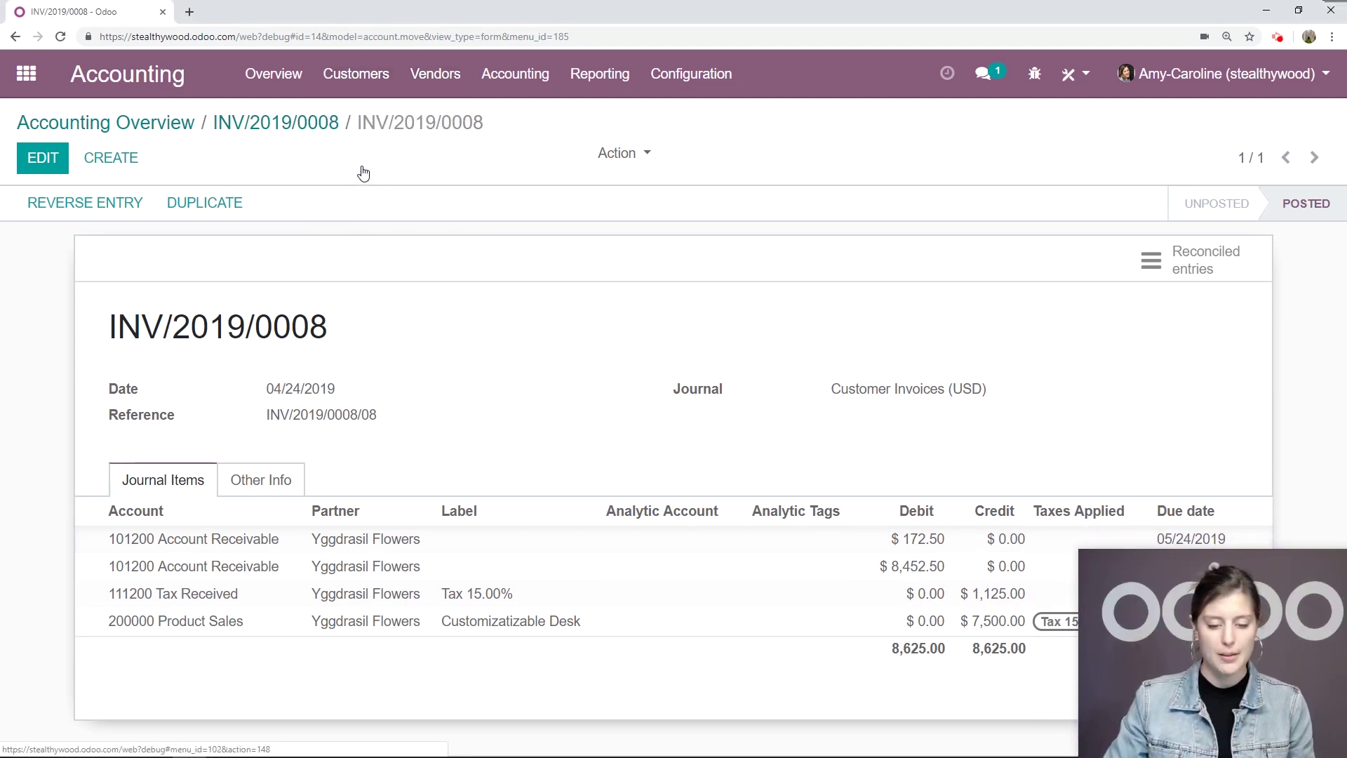
click(60, 169)
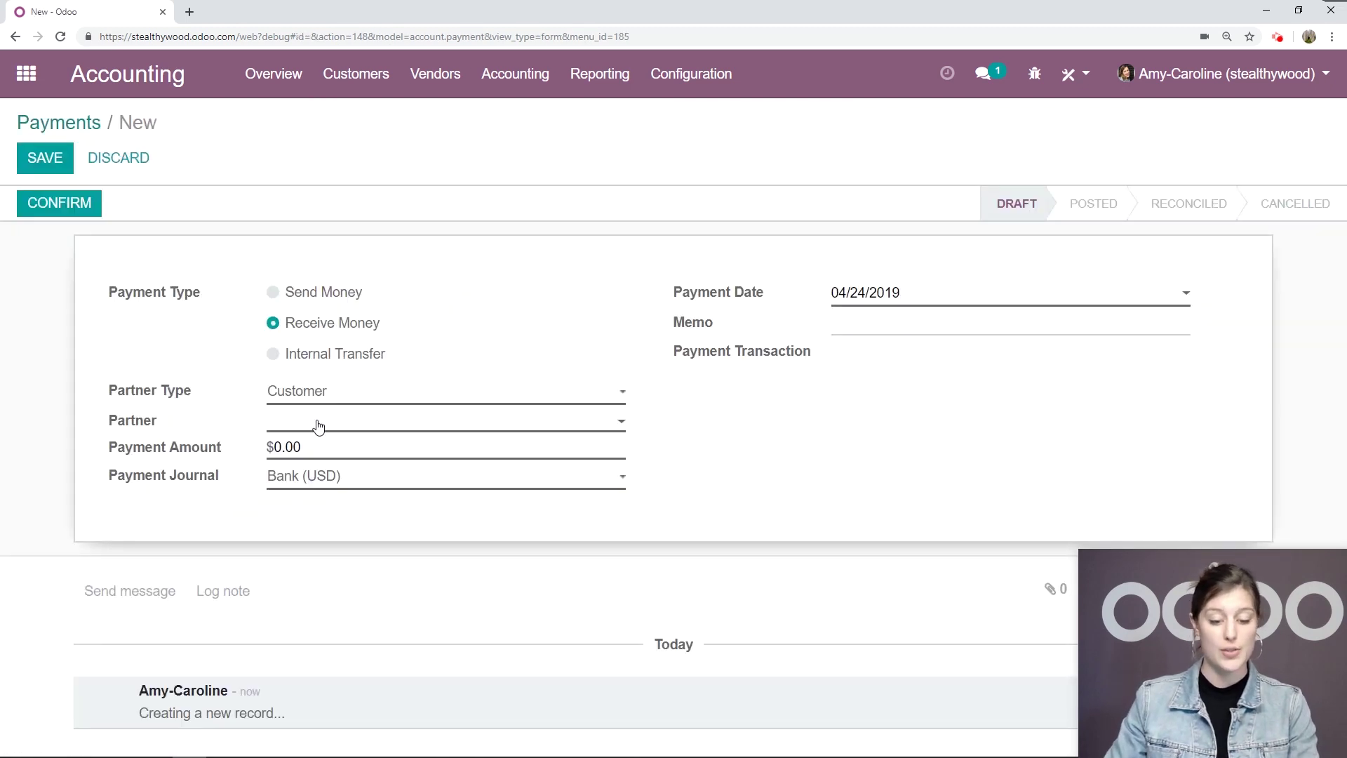
click(316, 422)
click(315, 451)
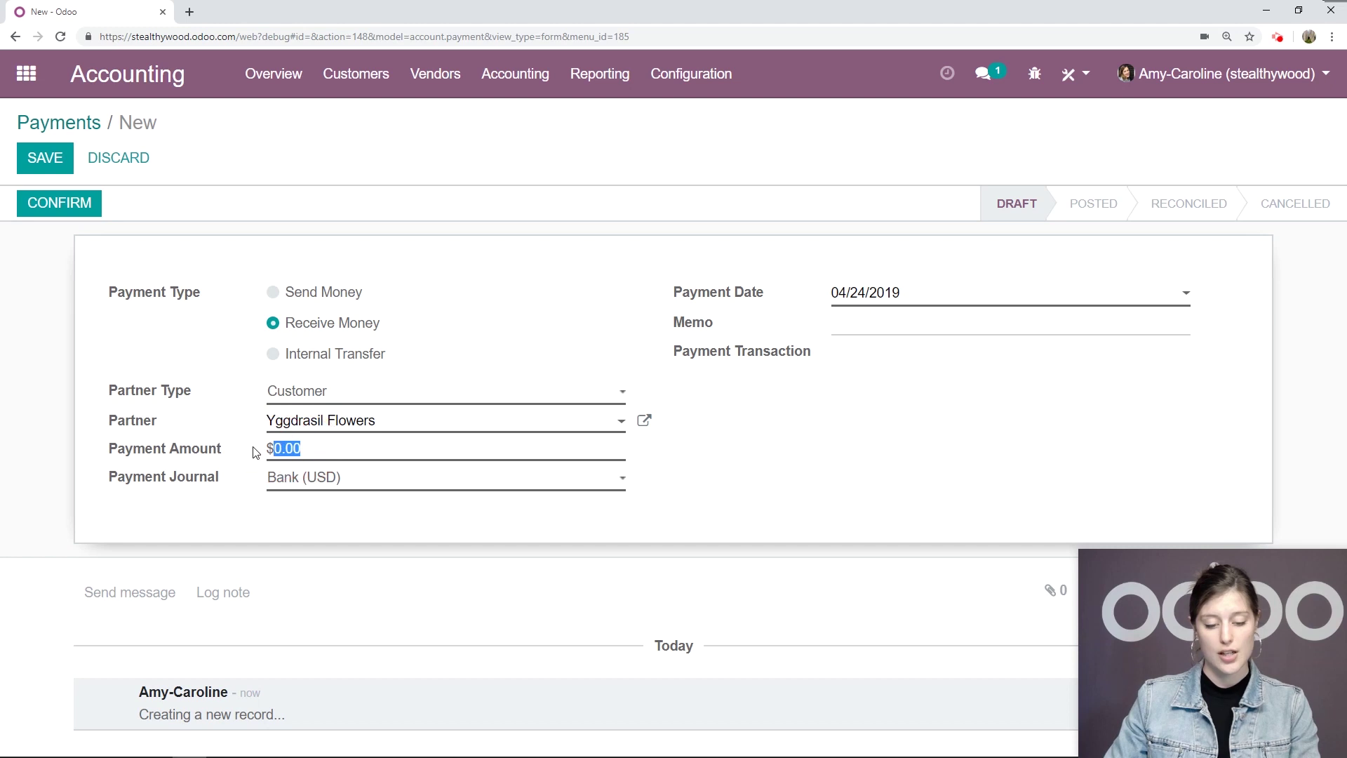
text(8,452.50)
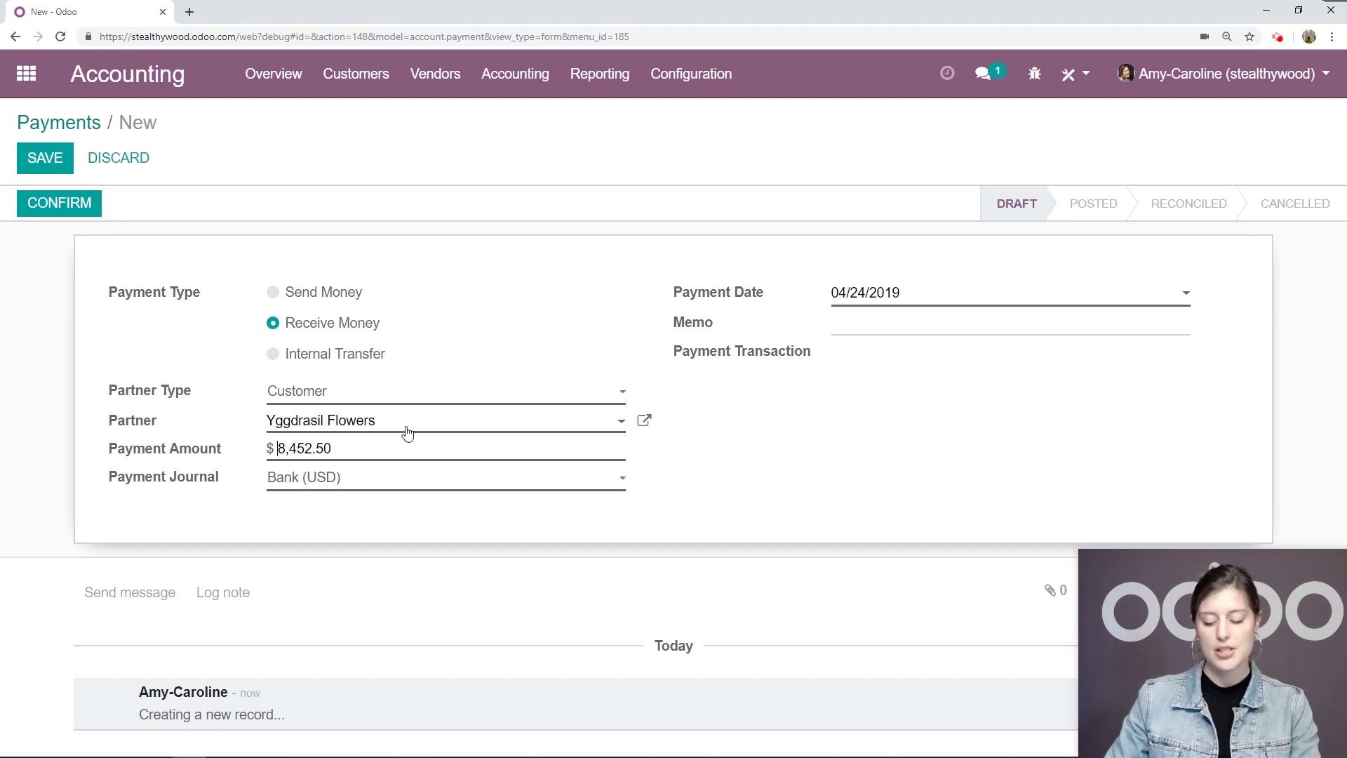
click(407, 433)
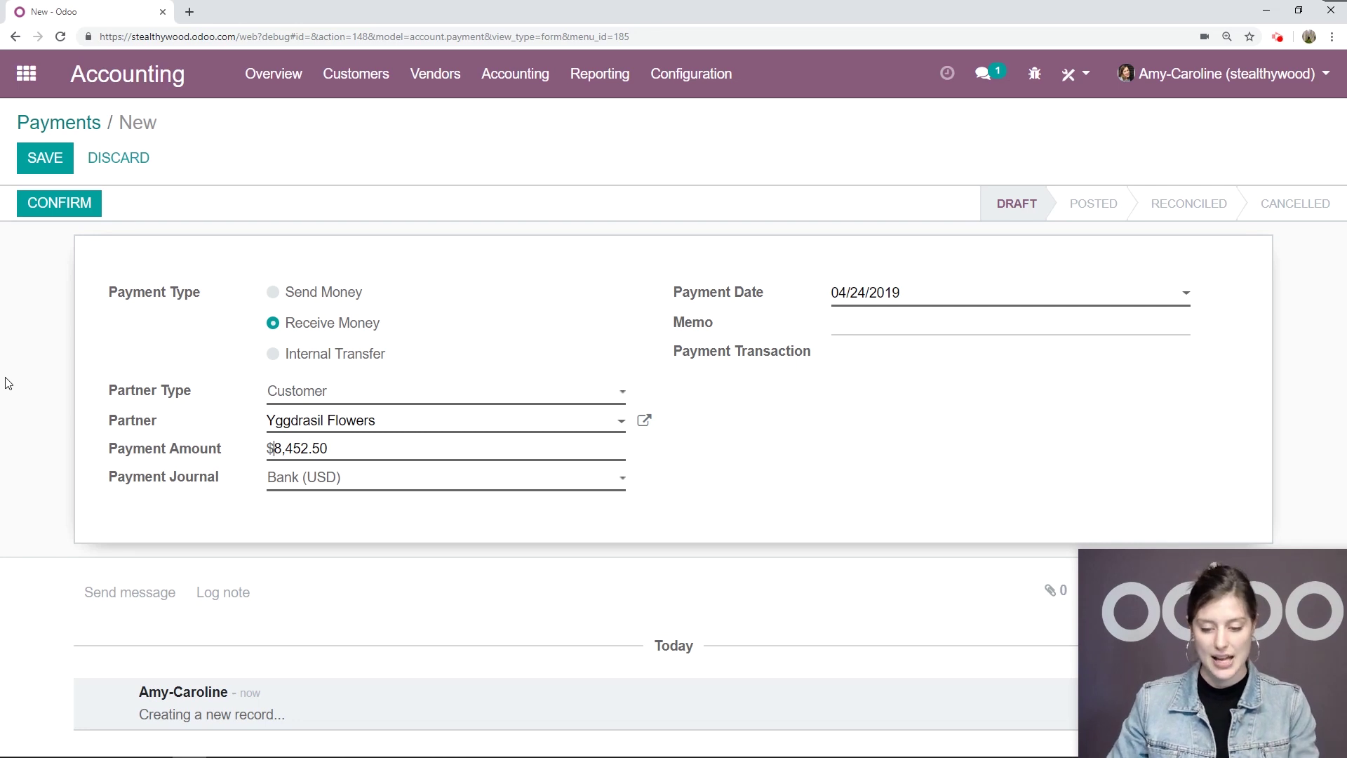
Step: Add the memo 'Early payment for desks' and confirm the payment
click(835, 325)
text(Ea)
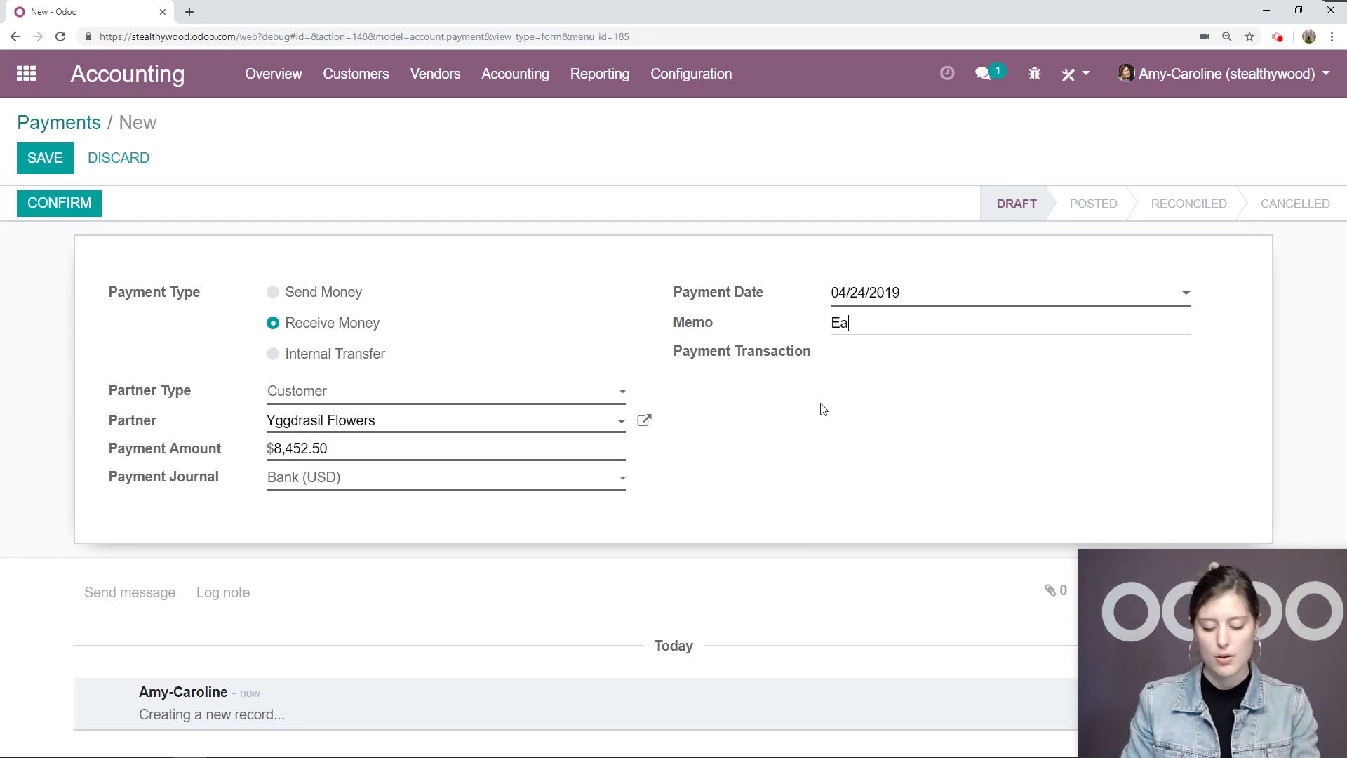
text(rly paymen)
key(BackSpace)
key(BackSpace)
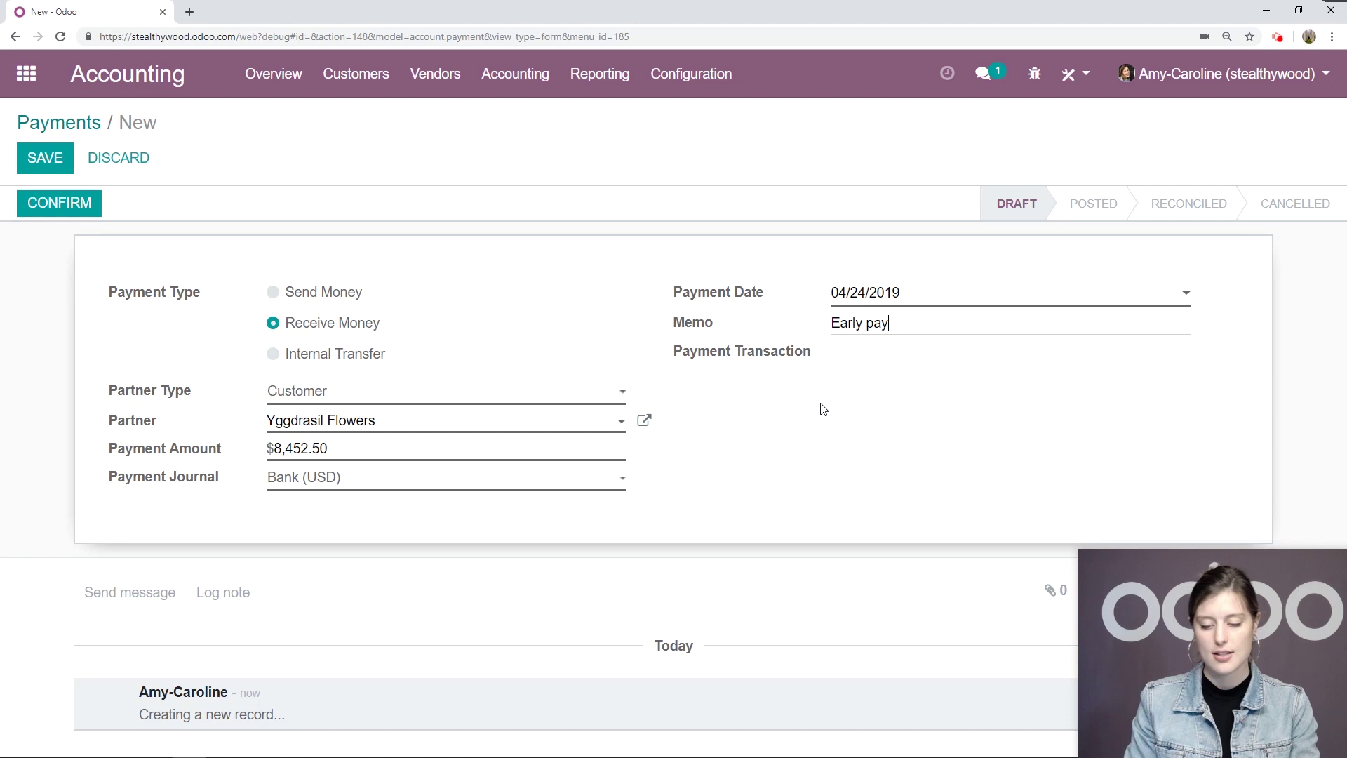
text(ment for desks)
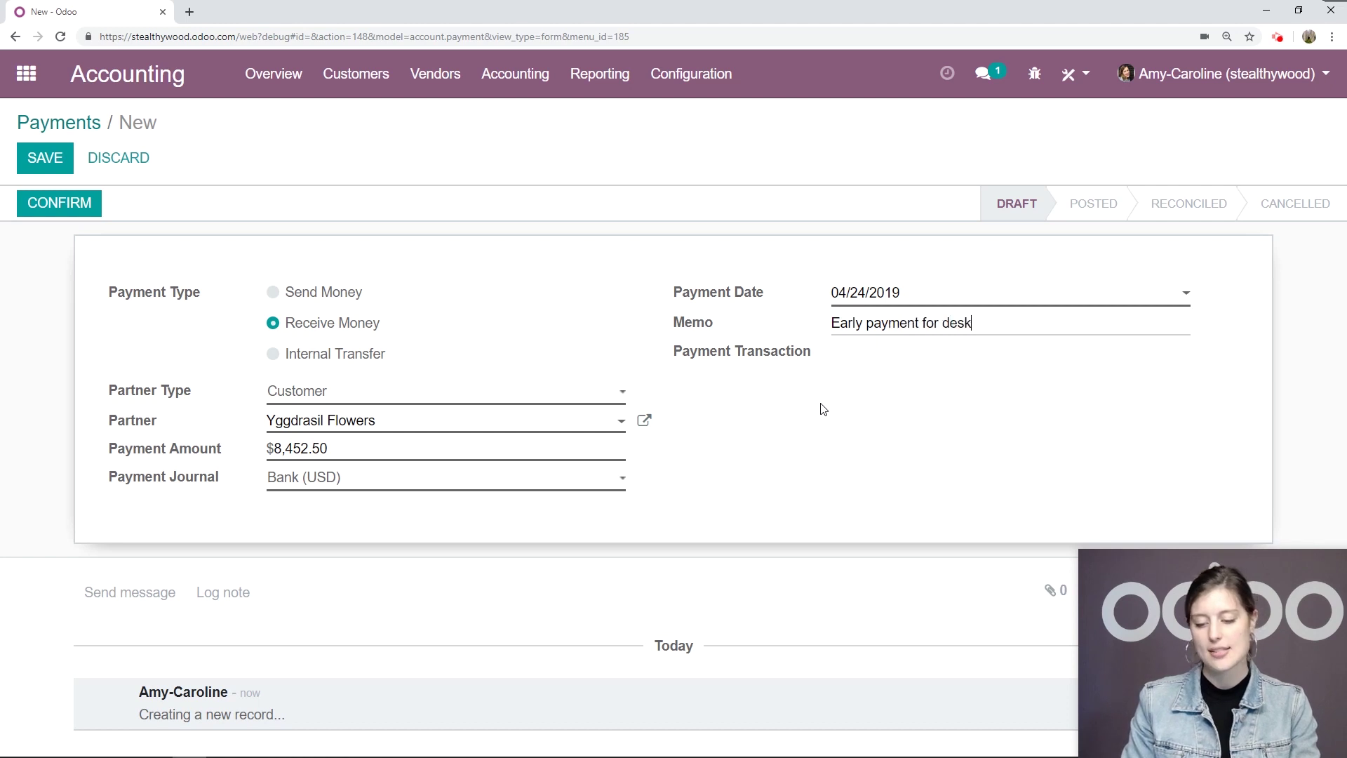
click(78, 210)
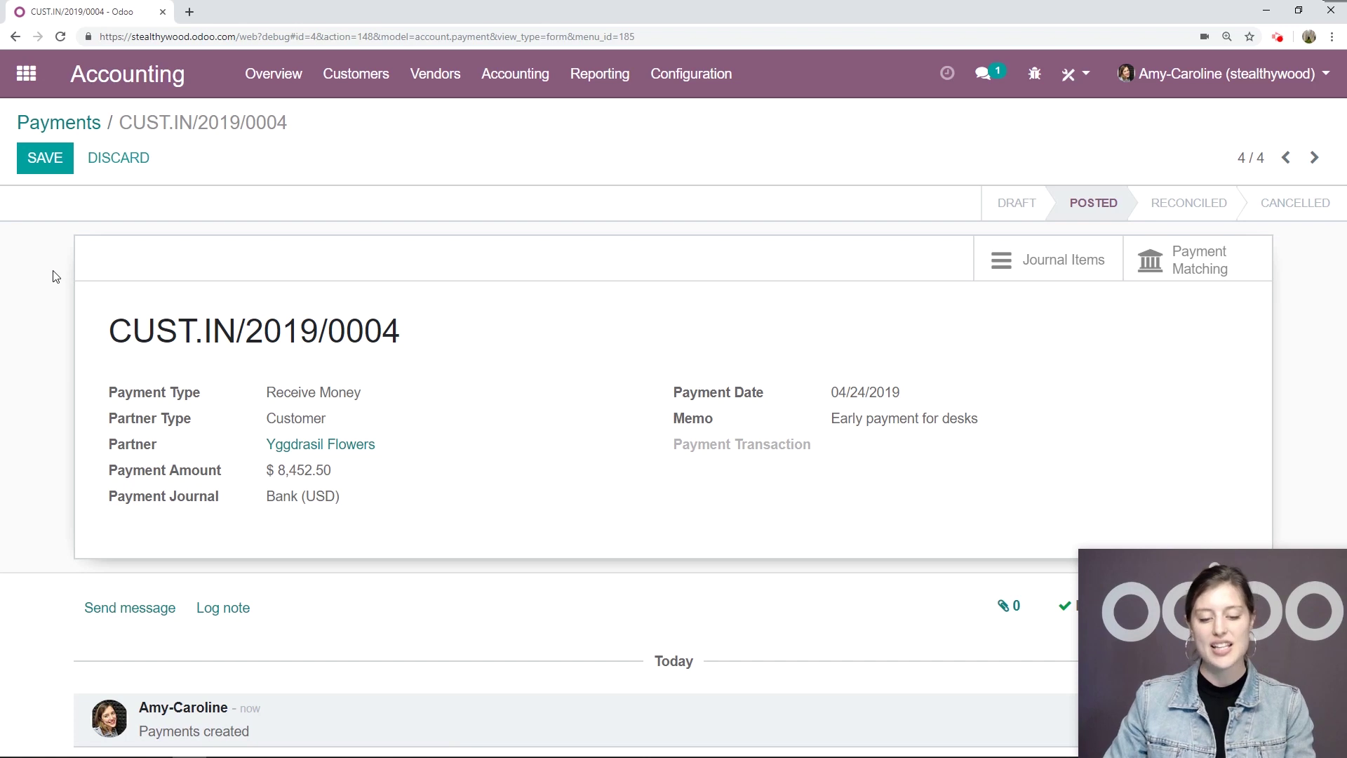
Step: Match the $8,452.50 payment to the invoice and write off the remaining $172.50 as Cash Discount
click(517, 76)
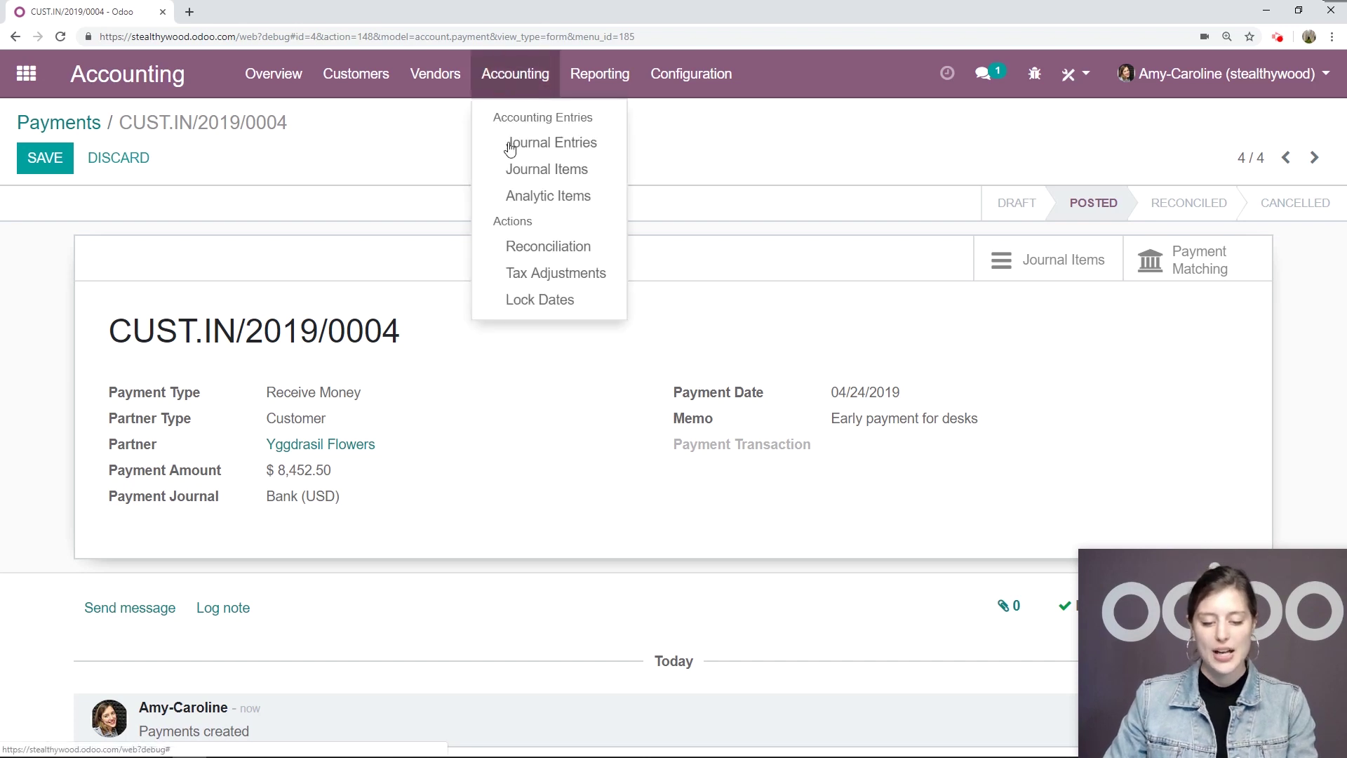
click(511, 249)
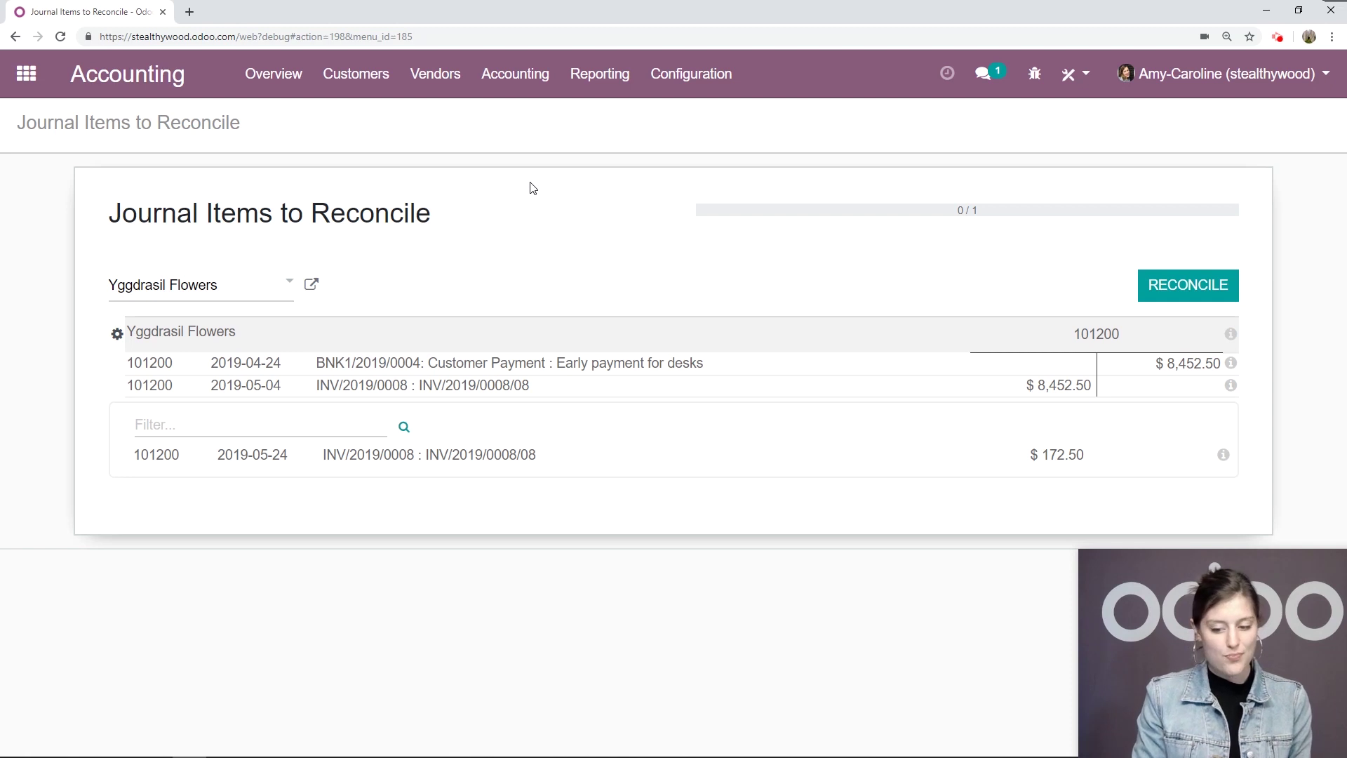
click(1185, 293)
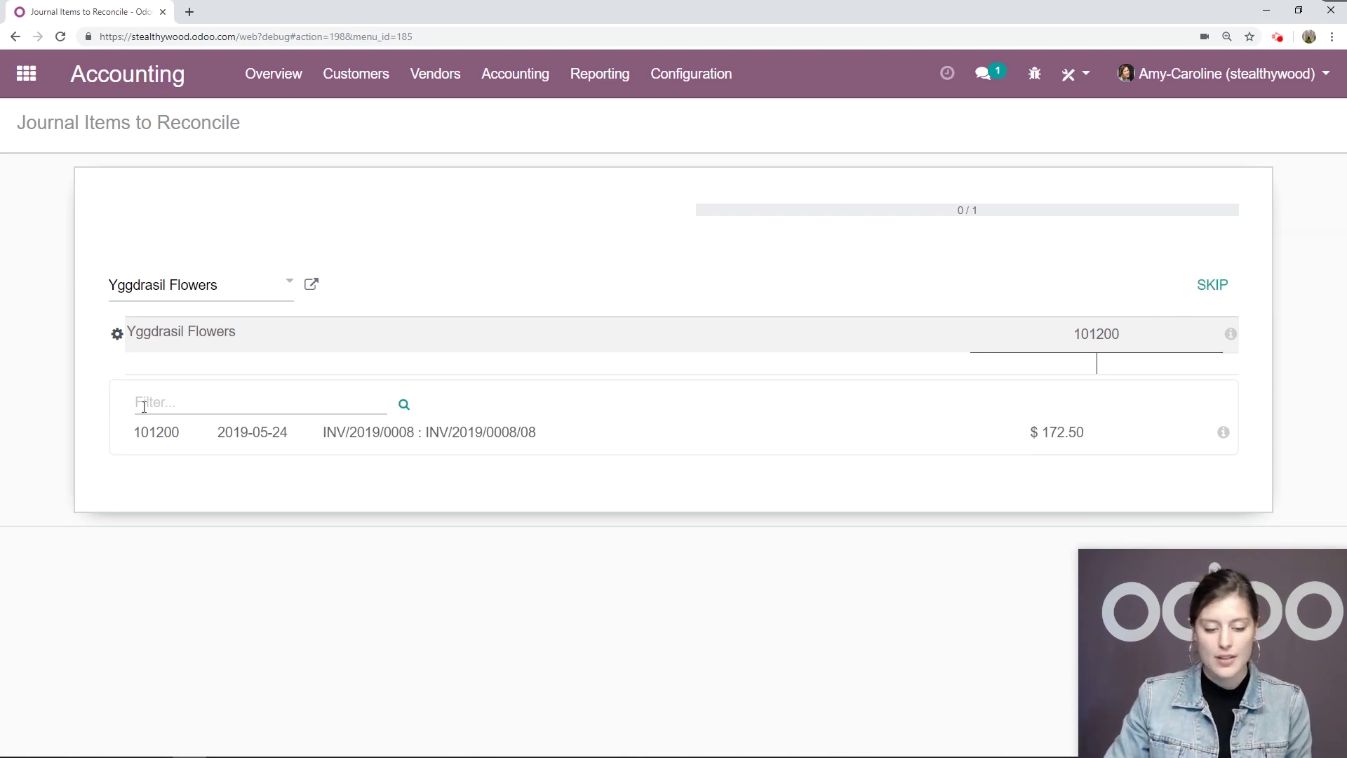
click(128, 439)
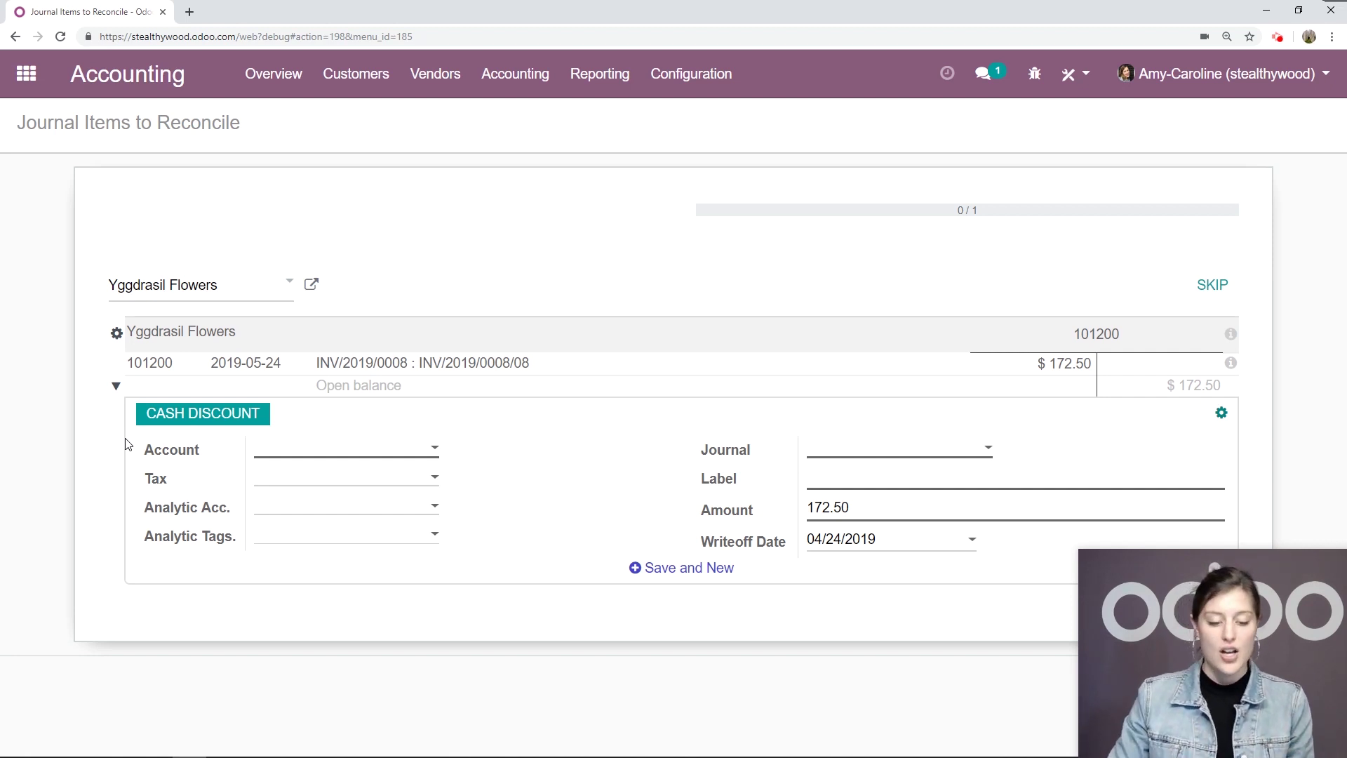
click(166, 415)
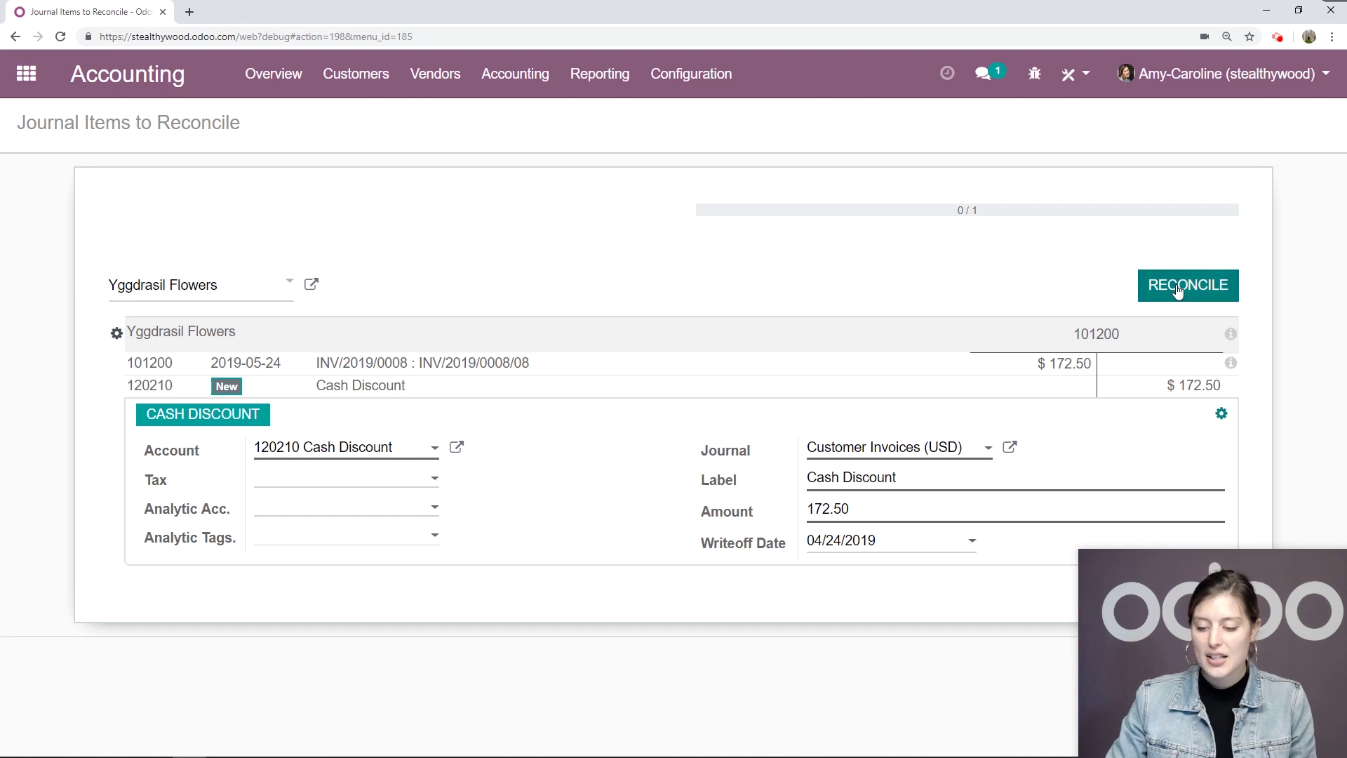
click(1207, 286)
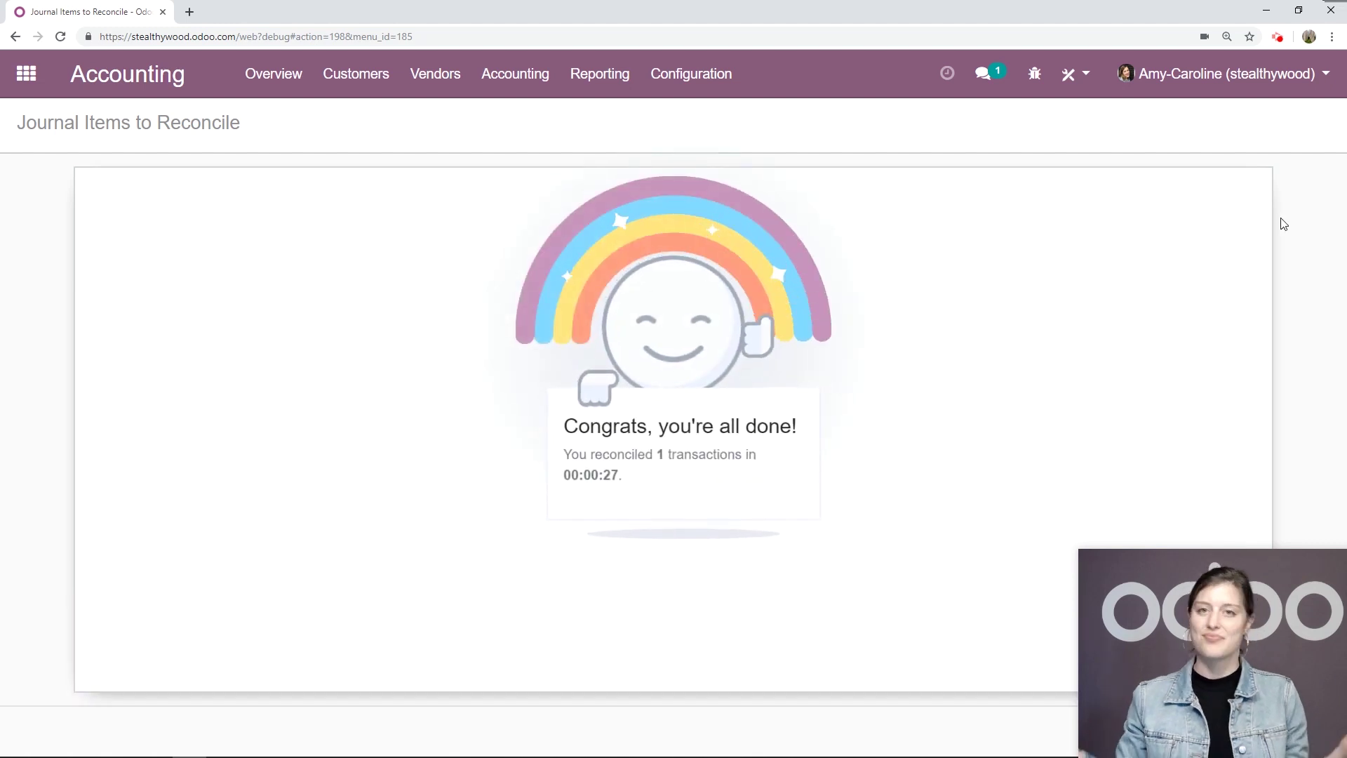